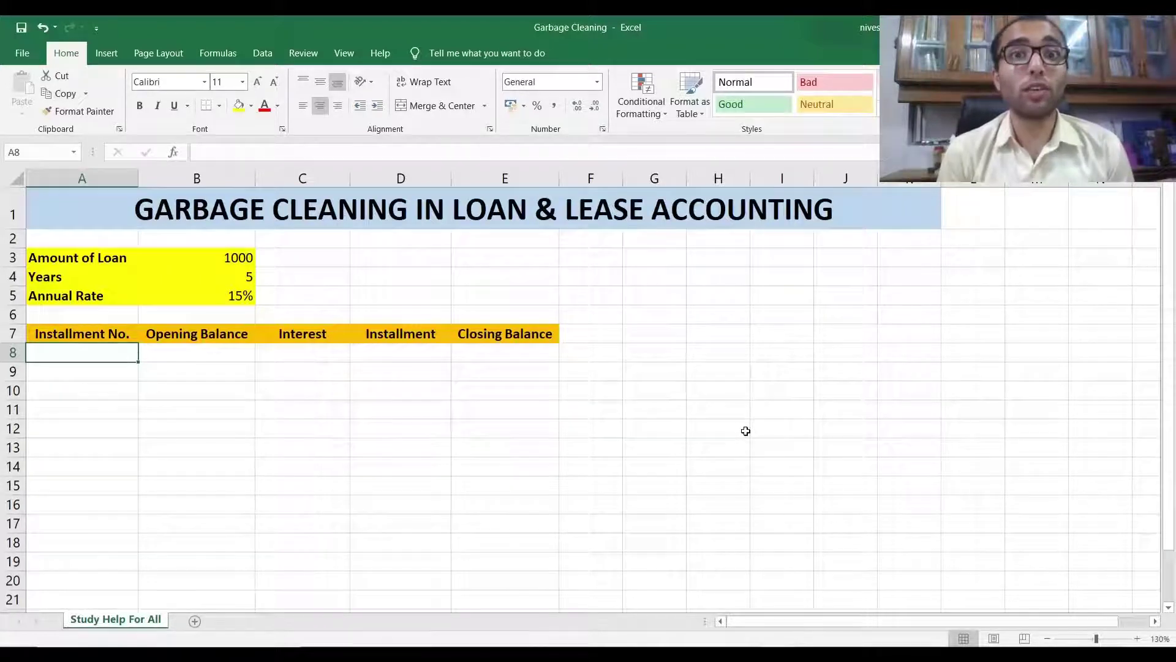
Enter 1 and 2 in A8:A9 and fill the series down to 13 in A20
{"action": "type", "text": "1"}
{"action": "key", "text": "Return"}
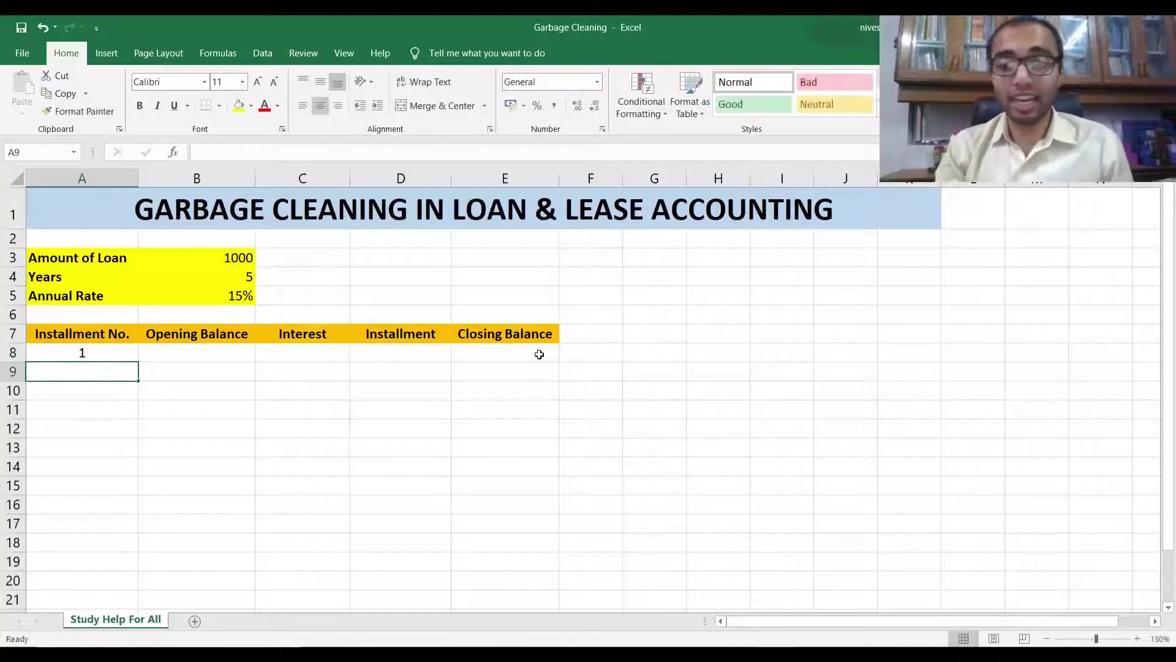
{"action": "type", "text": "2"}
{"action": "left_click_drag", "start_coordinate": [124, 349], "coordinate": [110, 594]}
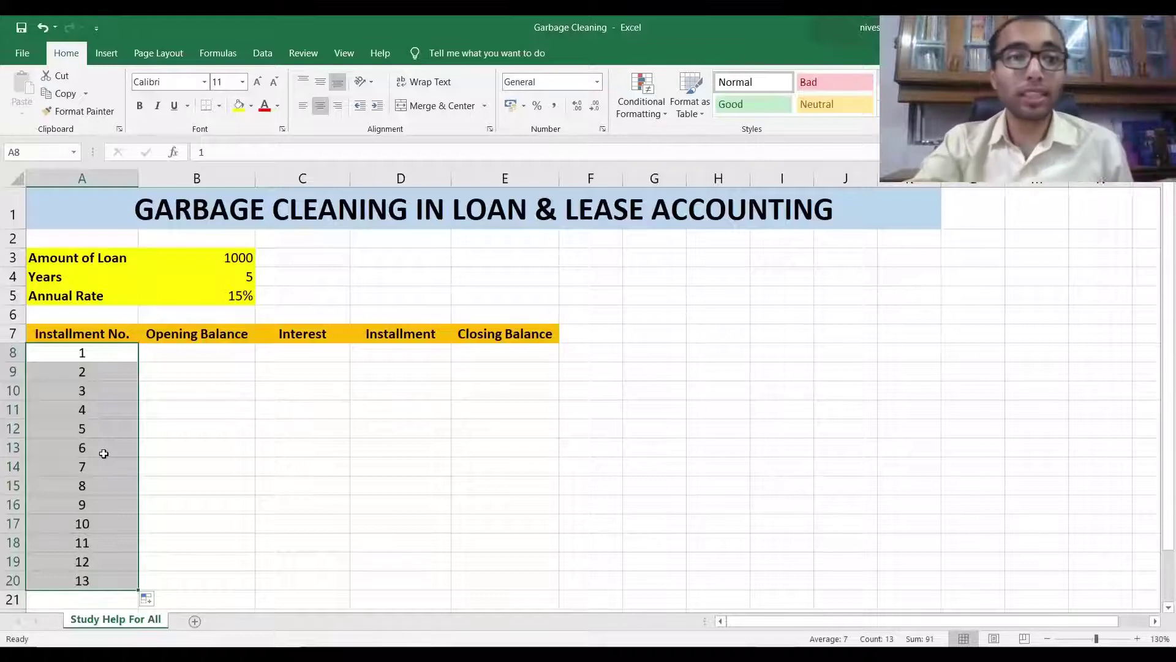
{"action": "left_click_drag", "start_coordinate": [104, 453], "coordinate": [90, 585]}
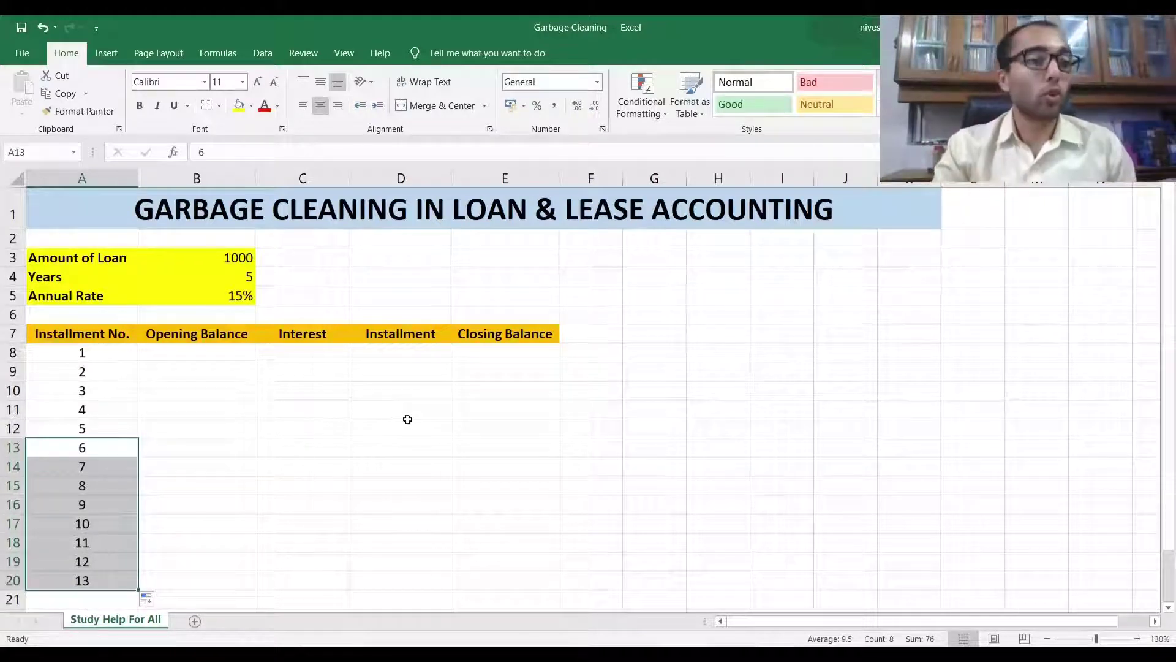
Clear the installment numbers 2–13 from A9:A20
{"action": "key", "text": "Up"}
{"action": "key", "text": "Up"}
{"action": "key", "text": "Up"}
{"action": "key", "text": "Up"}
{"action": "key", "text": "Down"}
{"action": "key", "text": "shift+Down"}
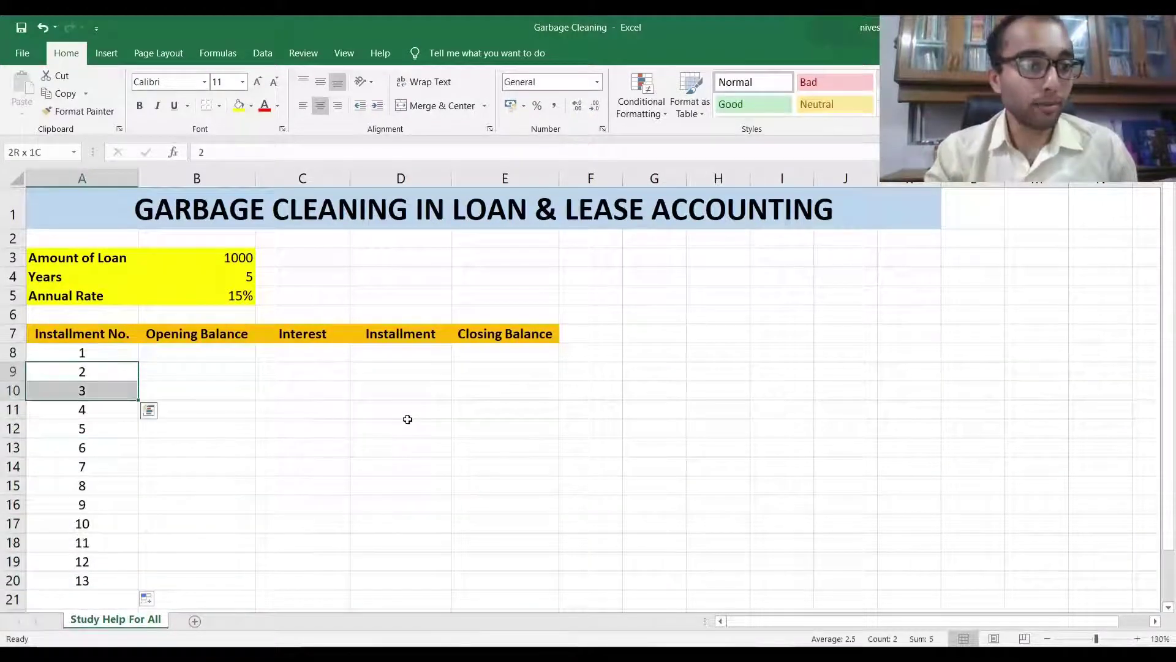
{"action": "key", "text": "shift+Down"}
{"action": "key", "text": "shift+Down"}
{"action": "key", "text": "shift+Down"}
{"action": "key", "text": "shift+Down"}
{"action": "key", "text": "shift+Down"}
{"action": "key", "text": "Delete"}
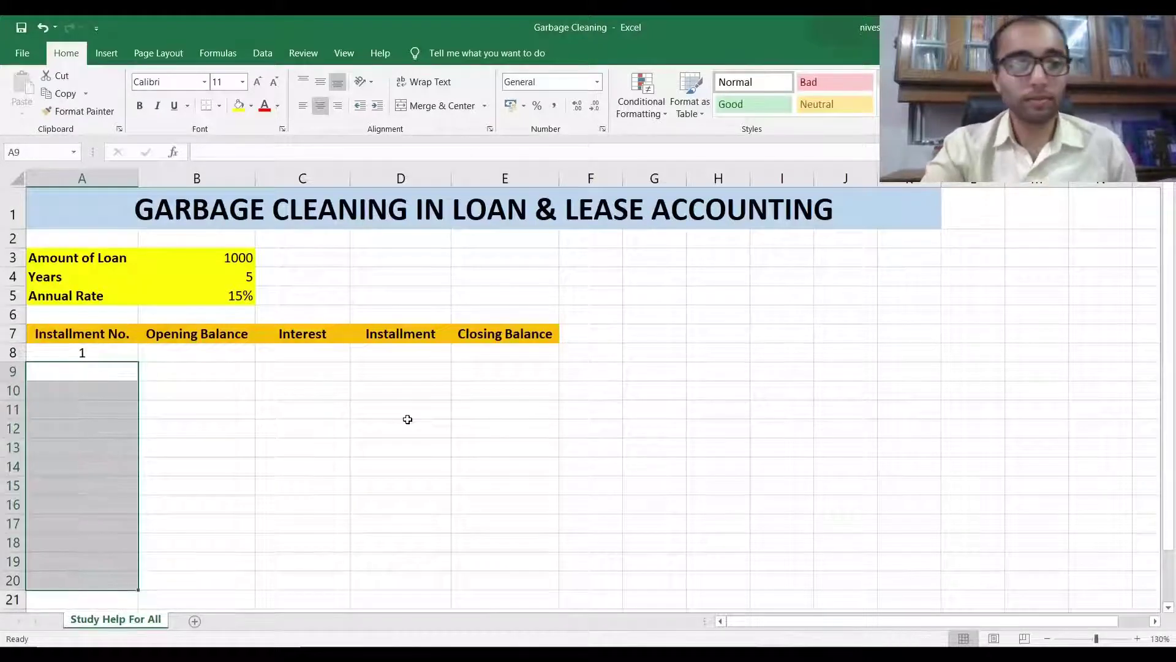
{"action": "key", "text": "Up"}
{"action": "key", "text": "Down"}
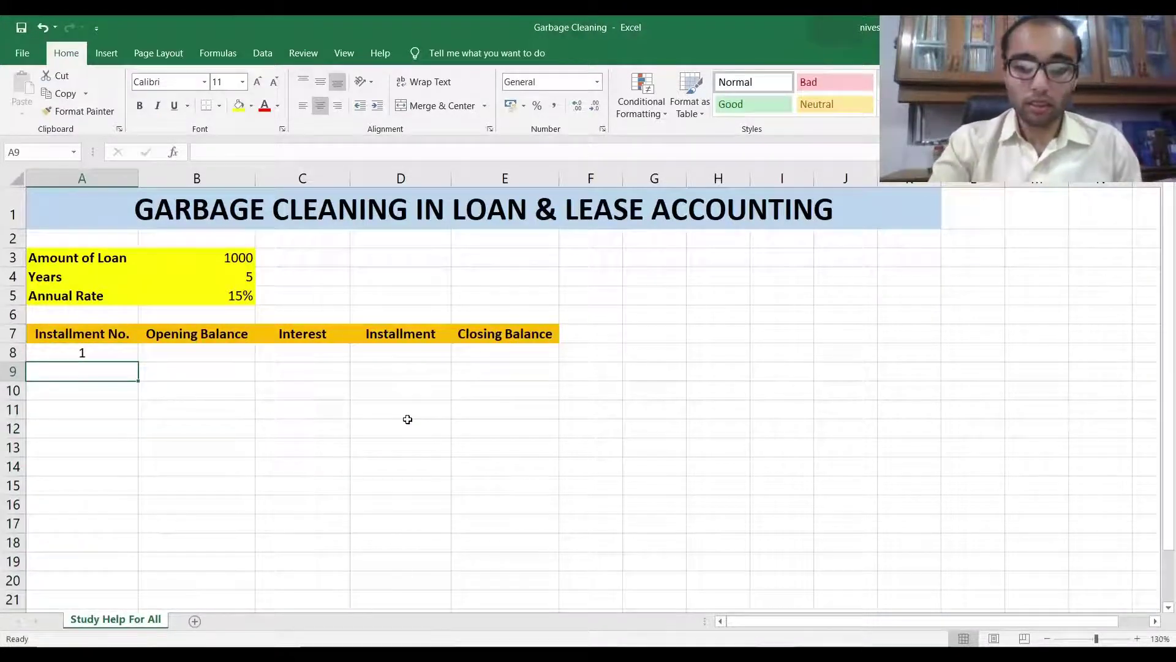
Enter =IF(A8<$B$4,A8+1,"") in A9 and fill it down to A15
{"action": "type", "text": "=I"}
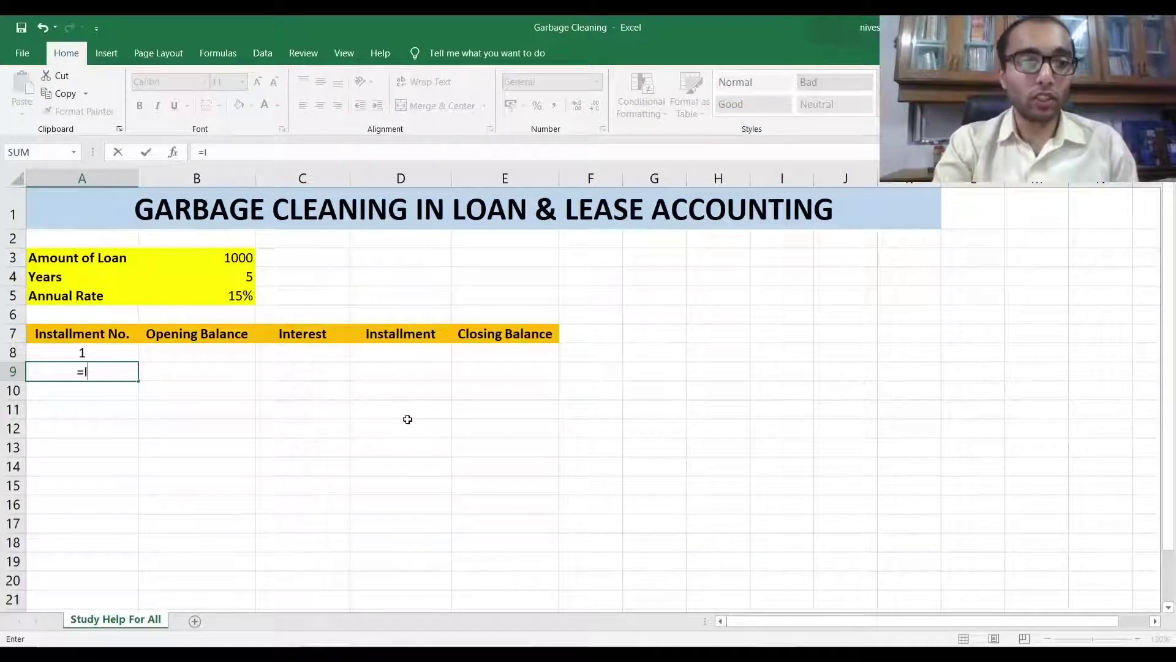
{"action": "type", "text": "F("}
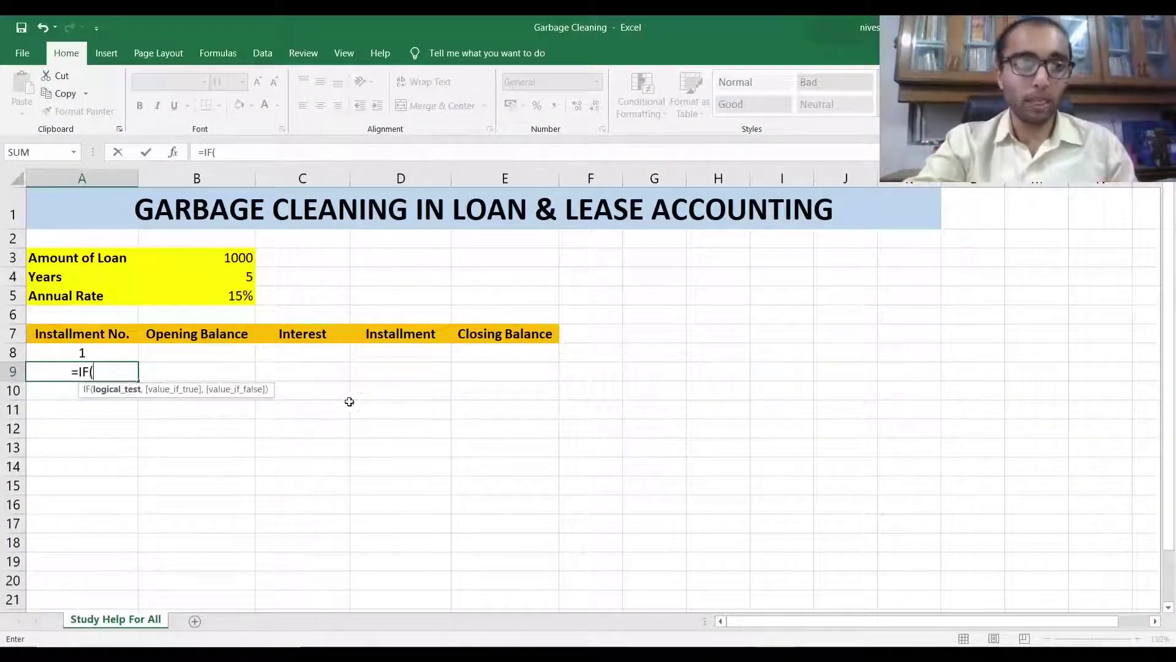
{"action": "left_click", "coordinate": [126, 356]}
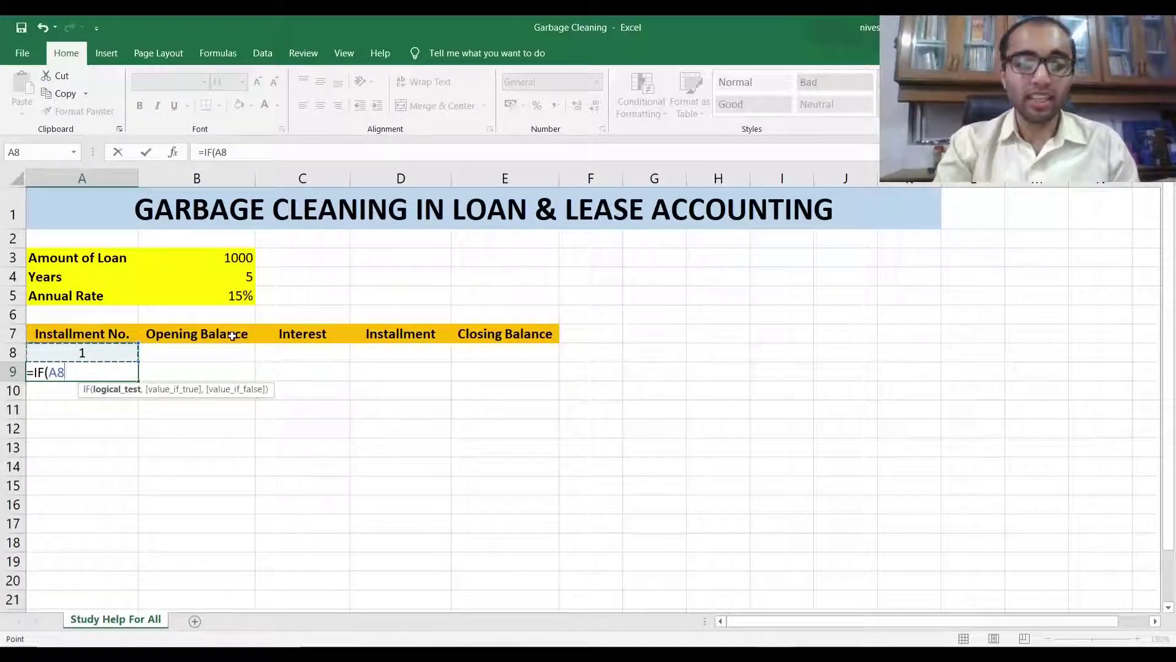
{"action": "type", "text": "<"}
{"action": "left_click", "coordinate": [248, 279]}
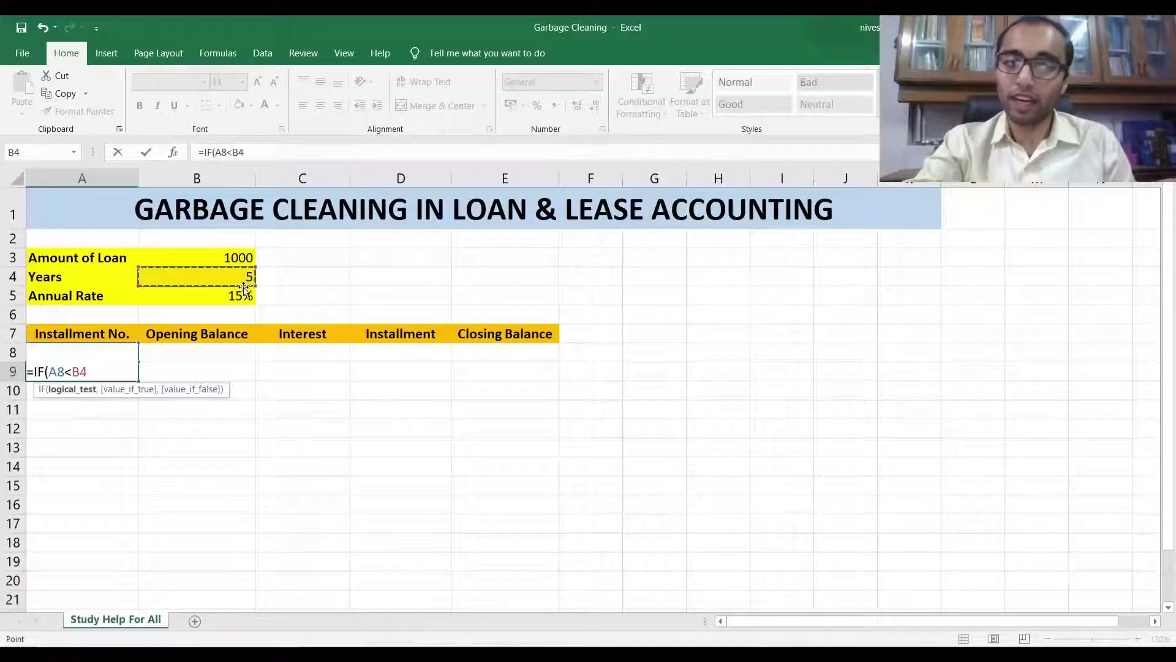
{"action": "key", "text": "F4"}
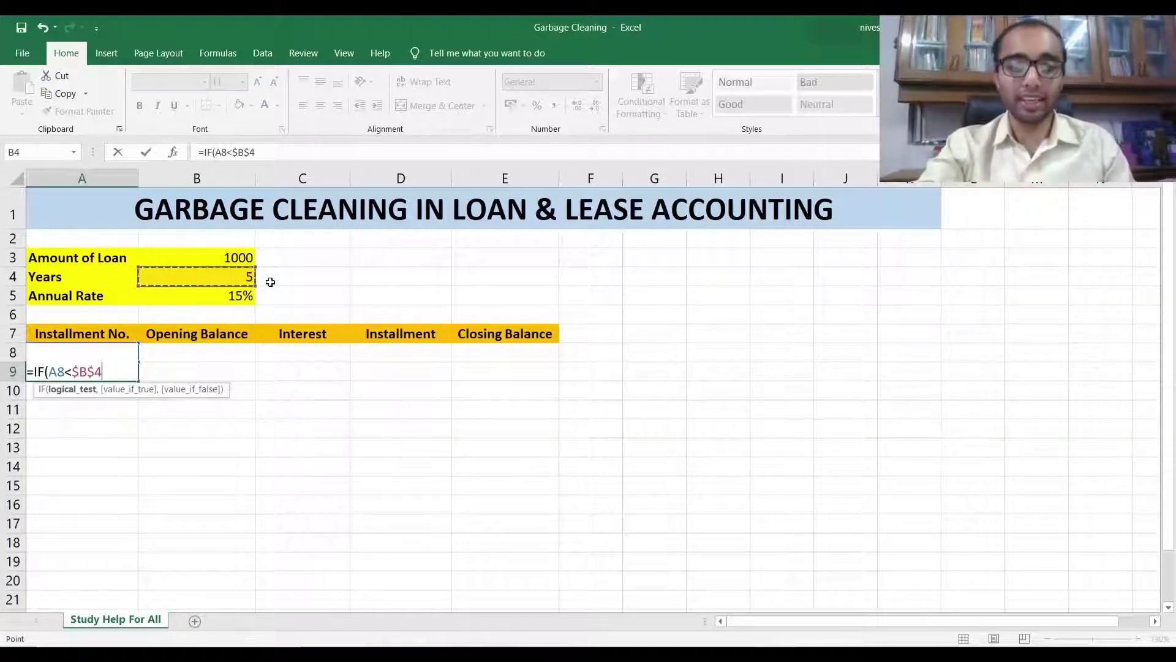
{"action": "type", "text": ","}
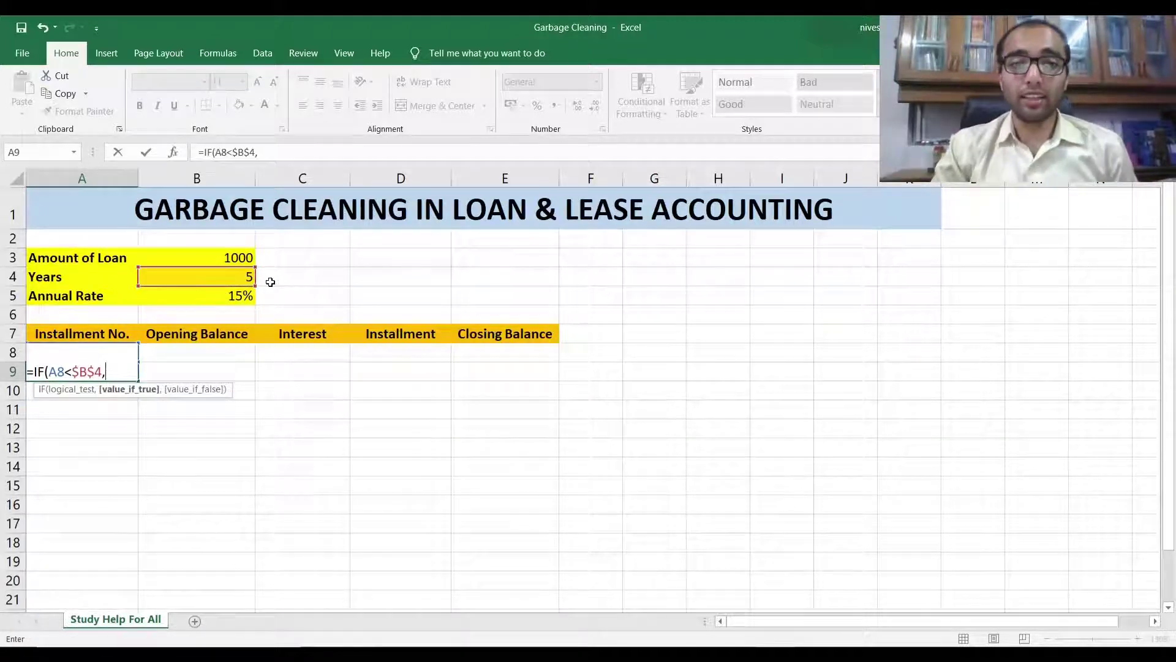
{"action": "type", "text": "A8"}
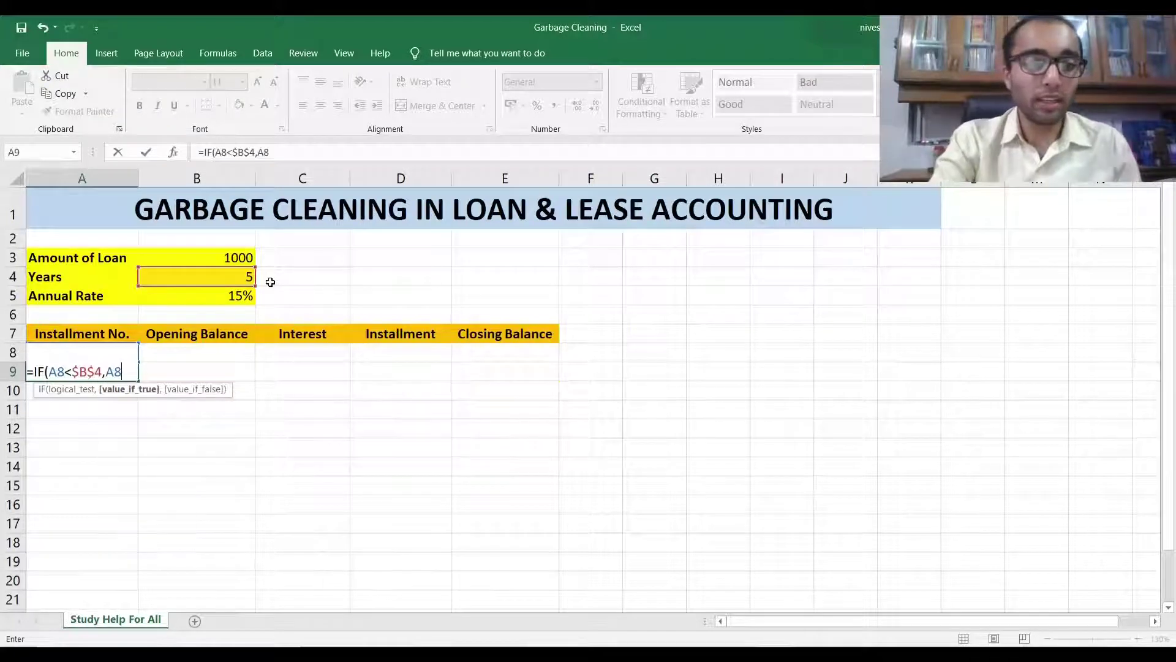
{"action": "type", "text": "+1"}
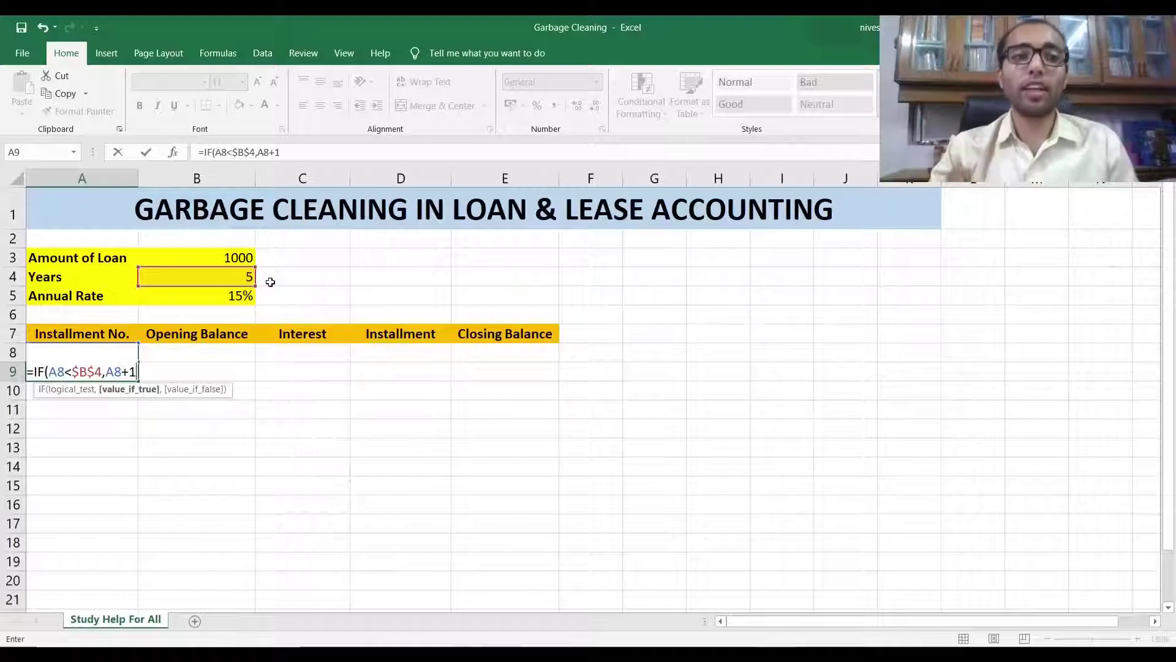
{"action": "type", "text": ","}
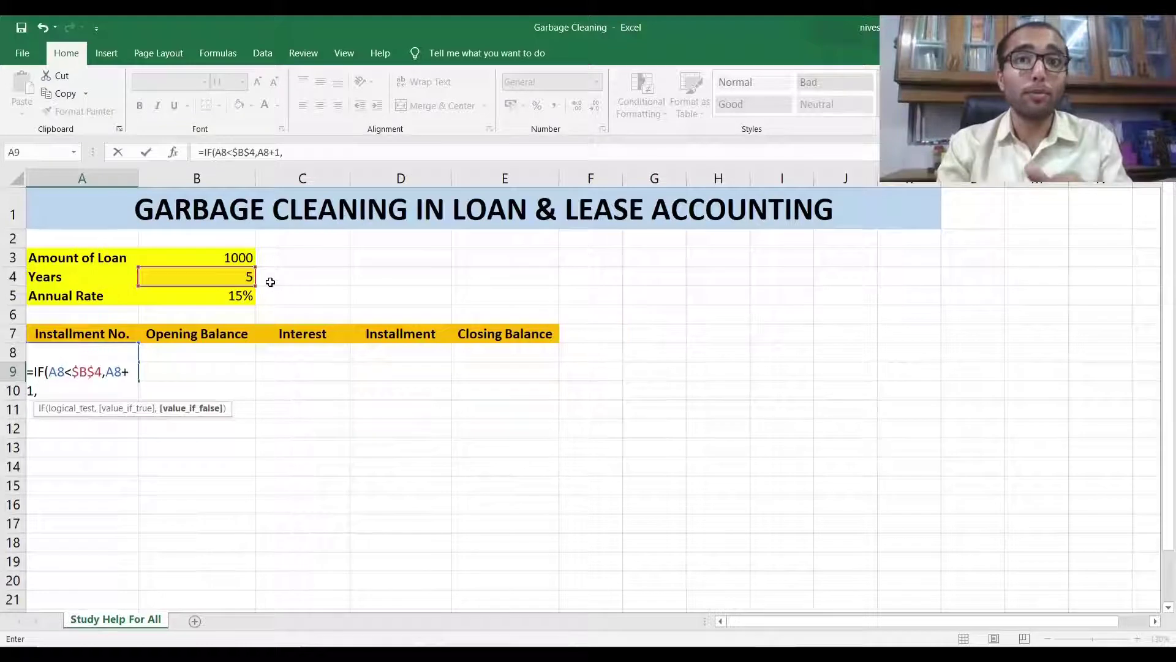
{"action": "type", "text": "\""}
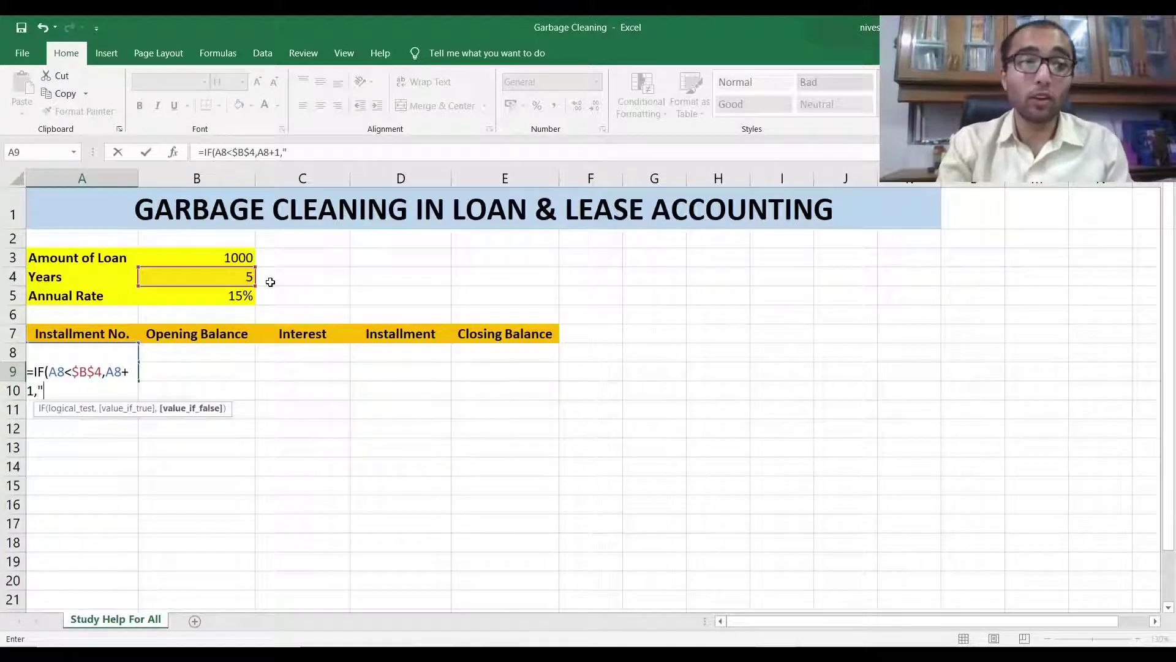
{"action": "type", "text": ")"}
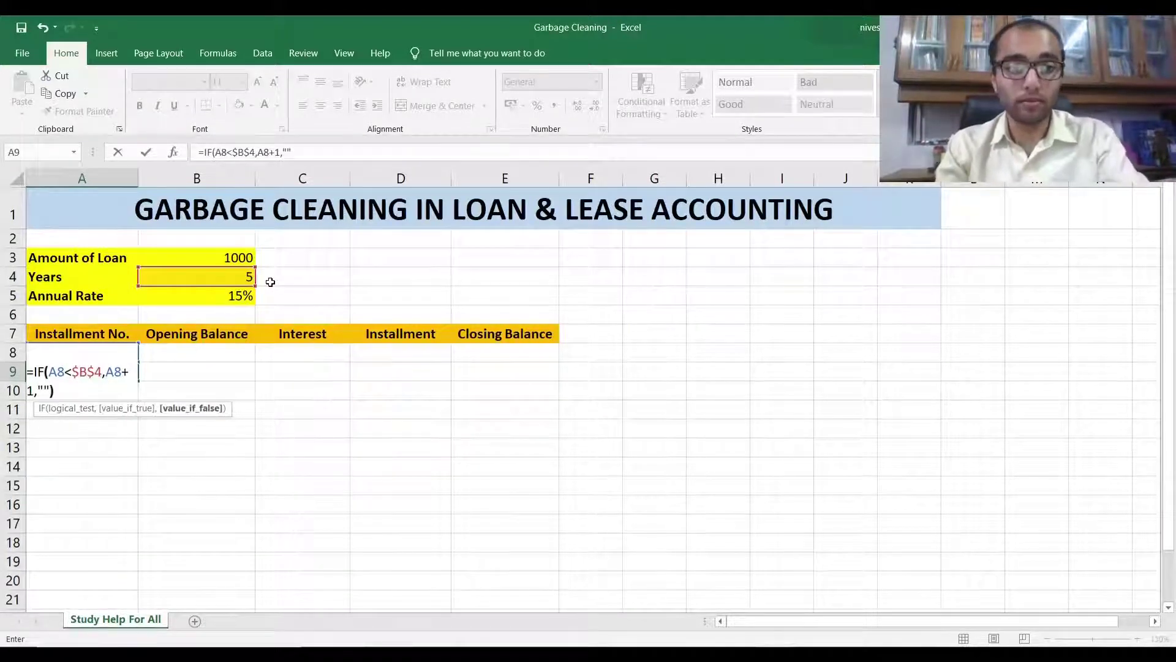
{"action": "key", "text": "Return"}
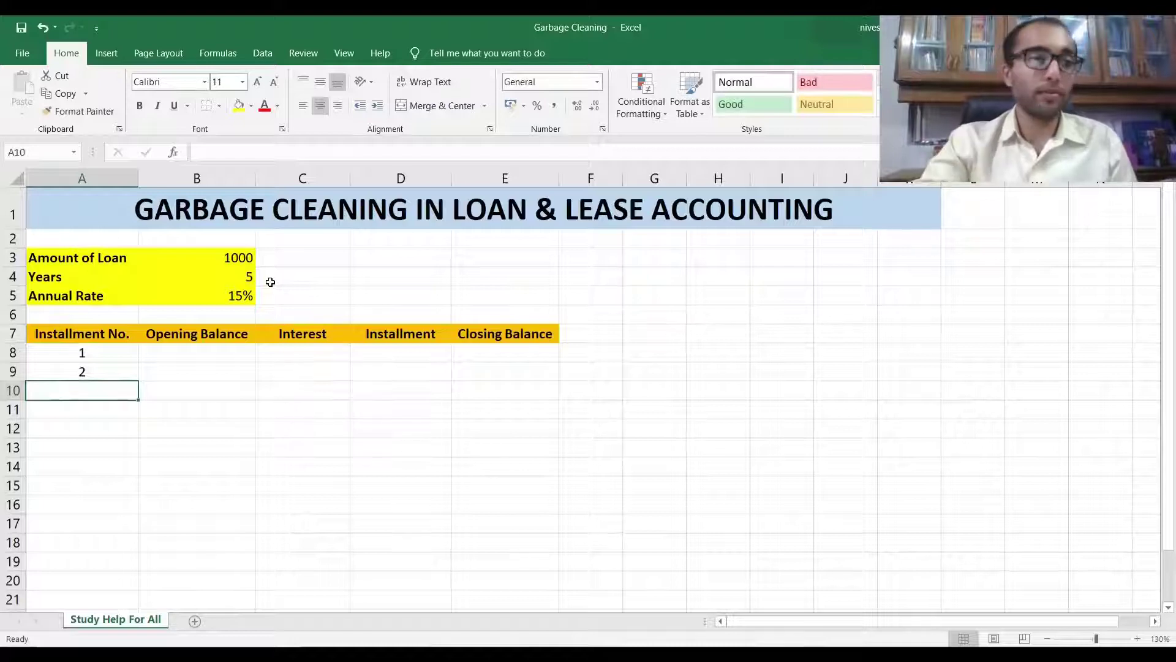
{"action": "left_click", "coordinate": [110, 375]}
{"action": "left_click_drag", "start_coordinate": [138, 381], "coordinate": [122, 490]}
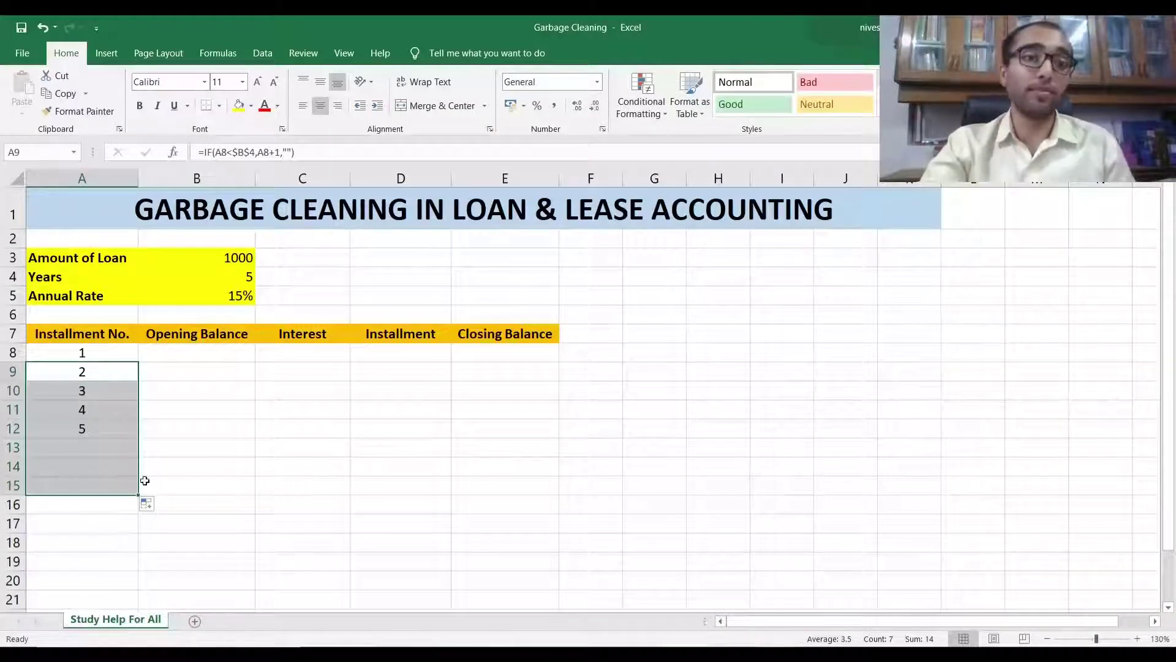
{"action": "left_click", "coordinate": [183, 354]}
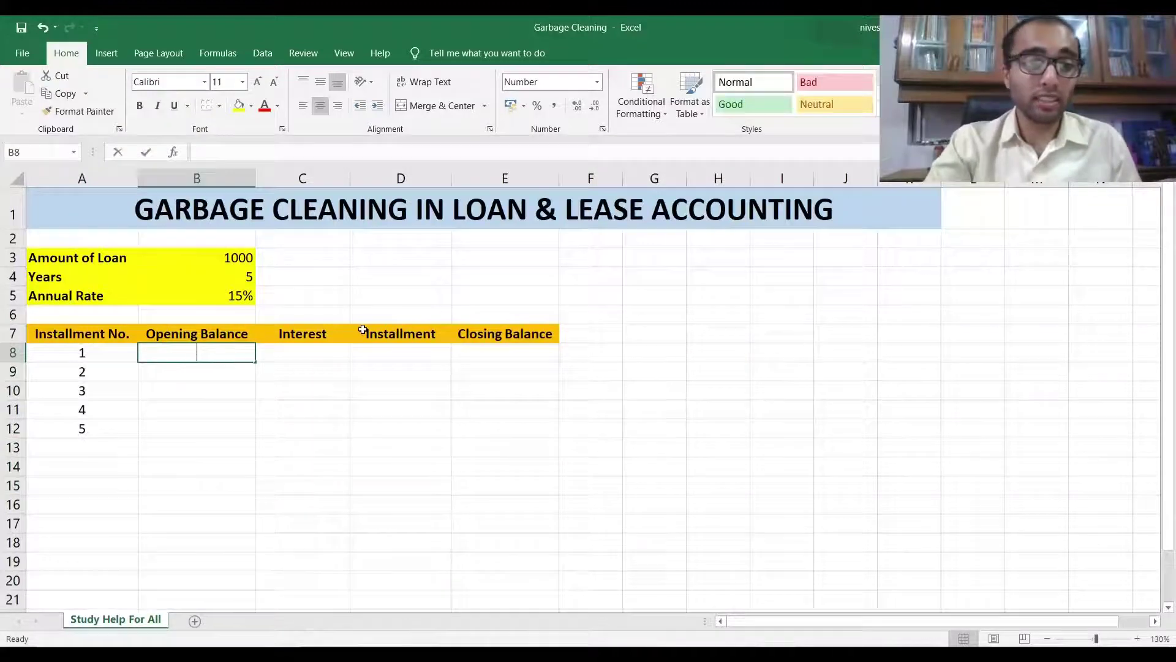
Link the first opening balance in B8 to the loan amount in B3
{"action": "type", "text": "="}
{"action": "left_click", "coordinate": [219, 257]}
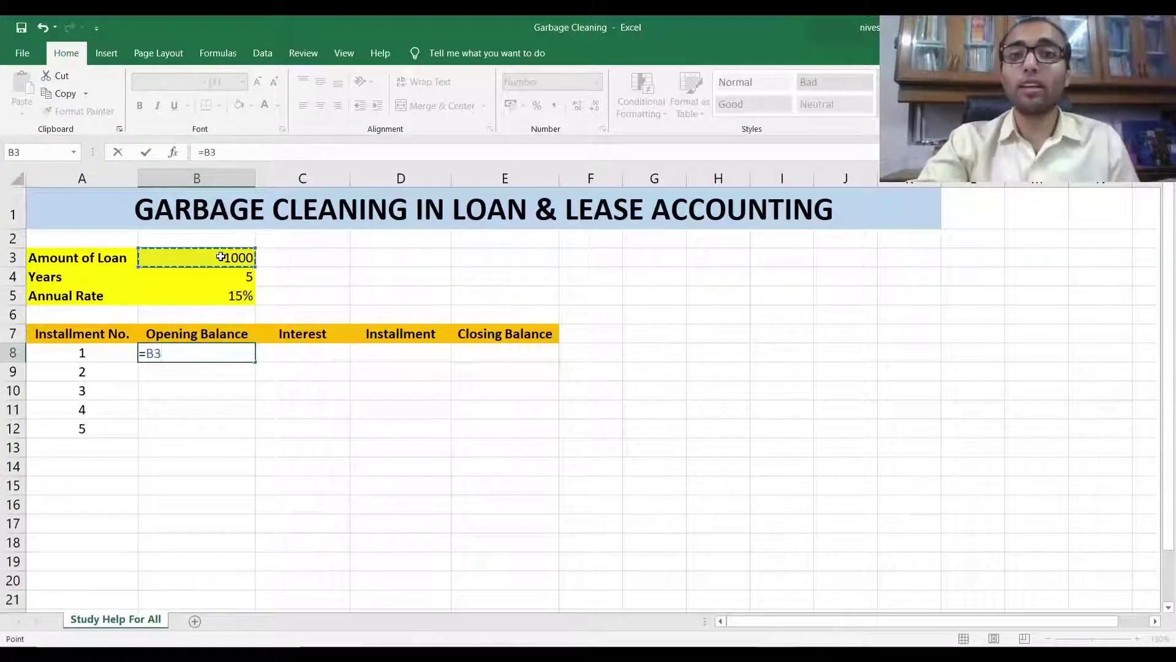
{"action": "key", "text": "Return"}
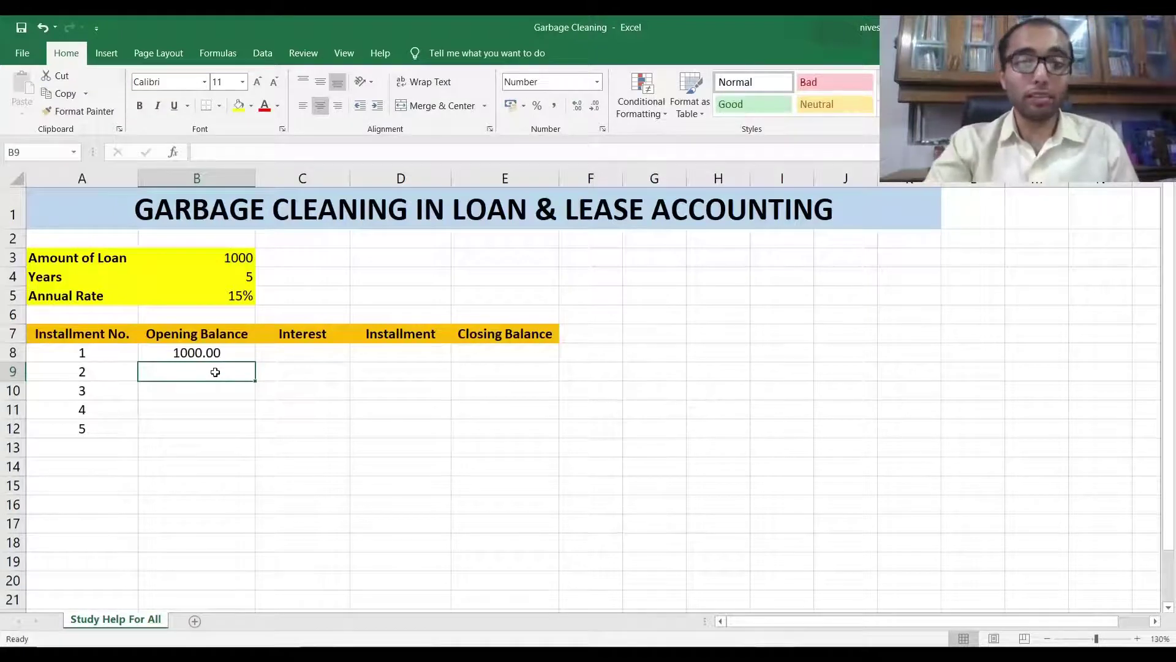
Enter =IF(A9="","",E8) in B9 and copy it down column B through row 18
{"action": "type", "text": "="}
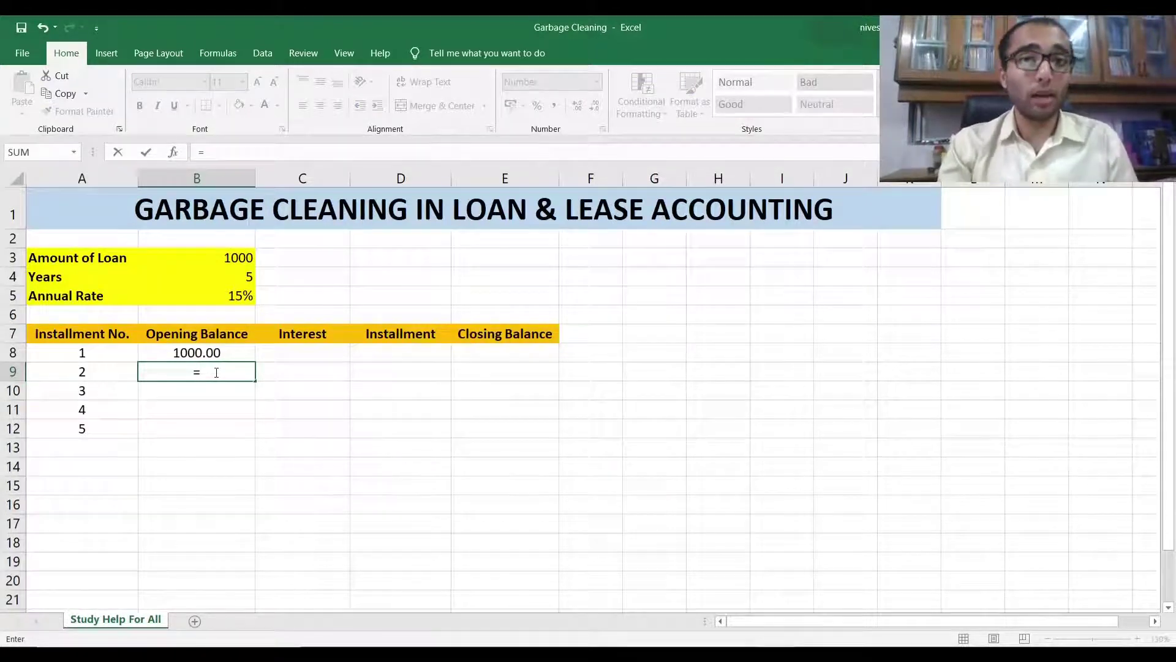
{"action": "type", "text": "IF"}
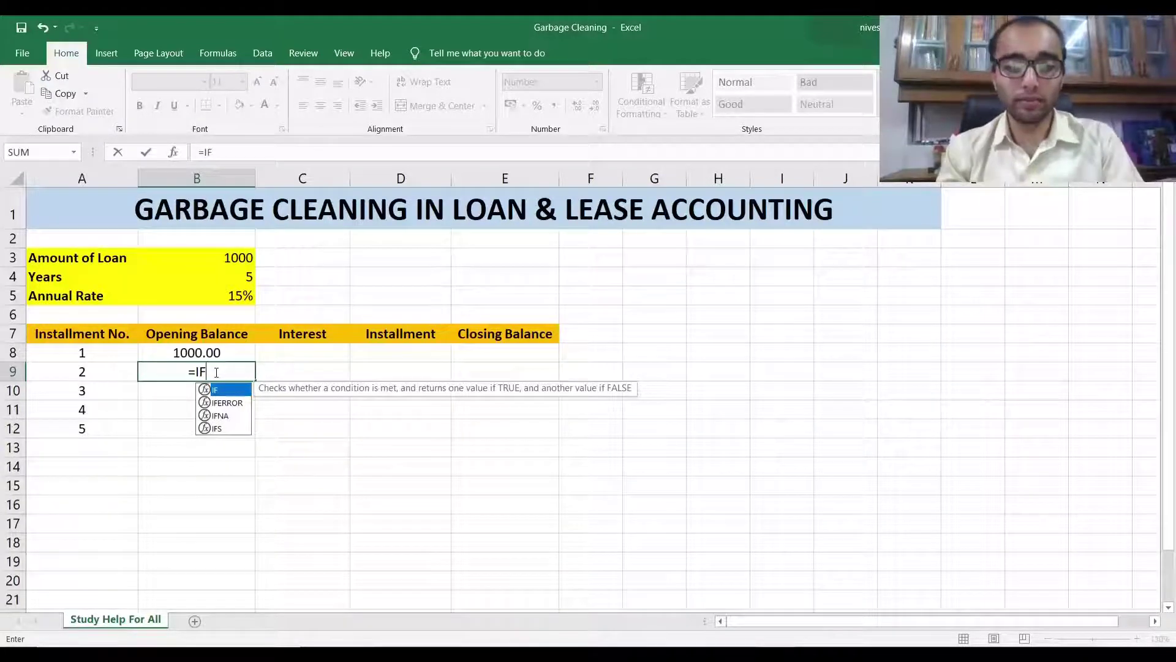
{"action": "type", "text": "("}
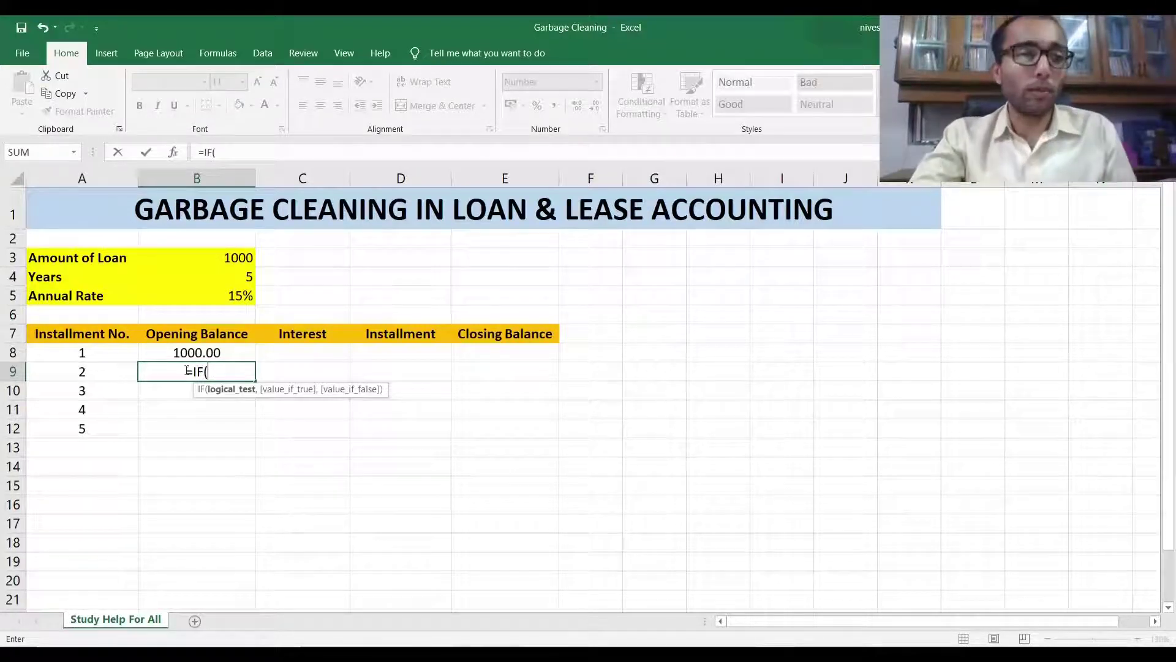
{"action": "left_click", "coordinate": [91, 376]}
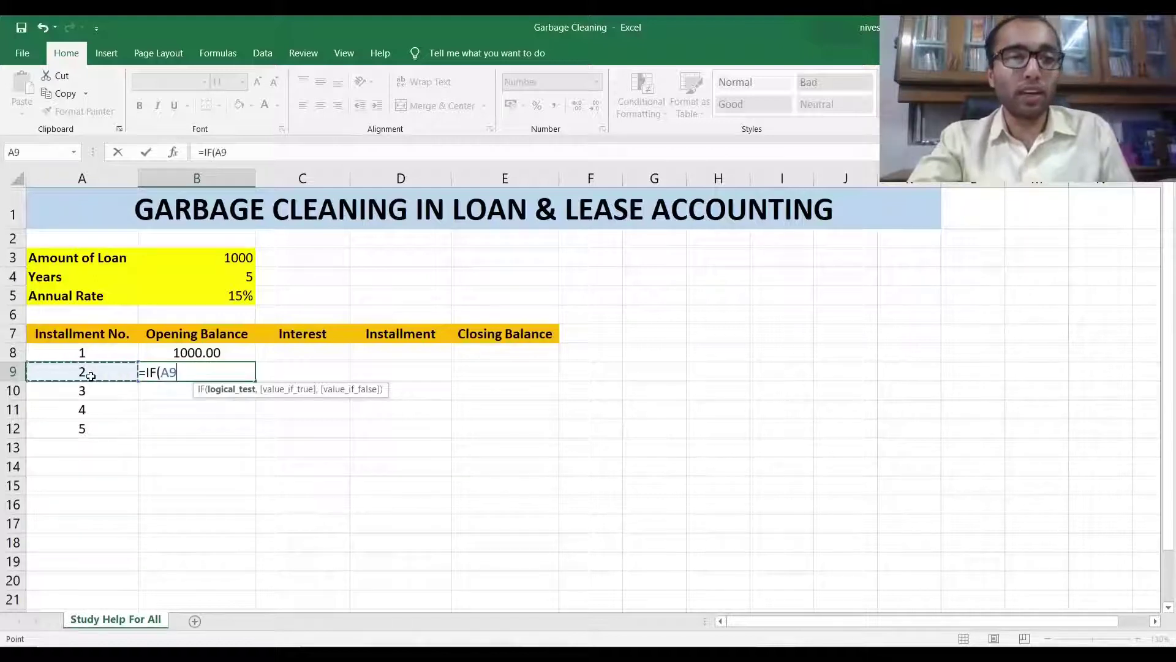
{"action": "type", "text": "=\"\""}
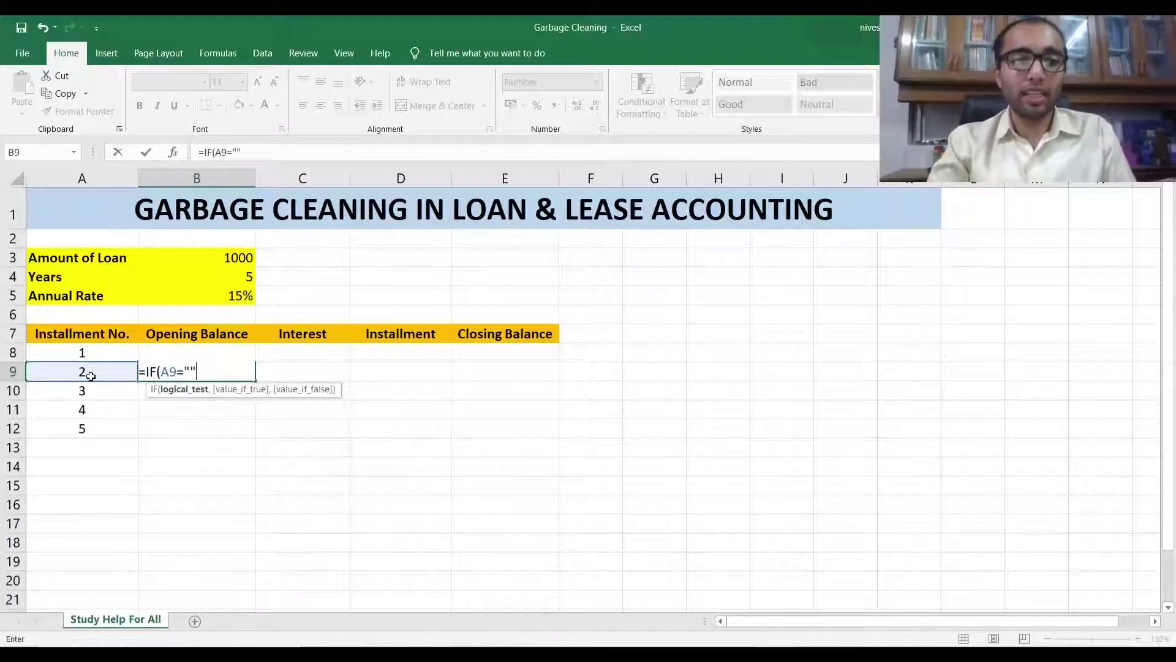
{"action": "type", "text": ",\"\""}
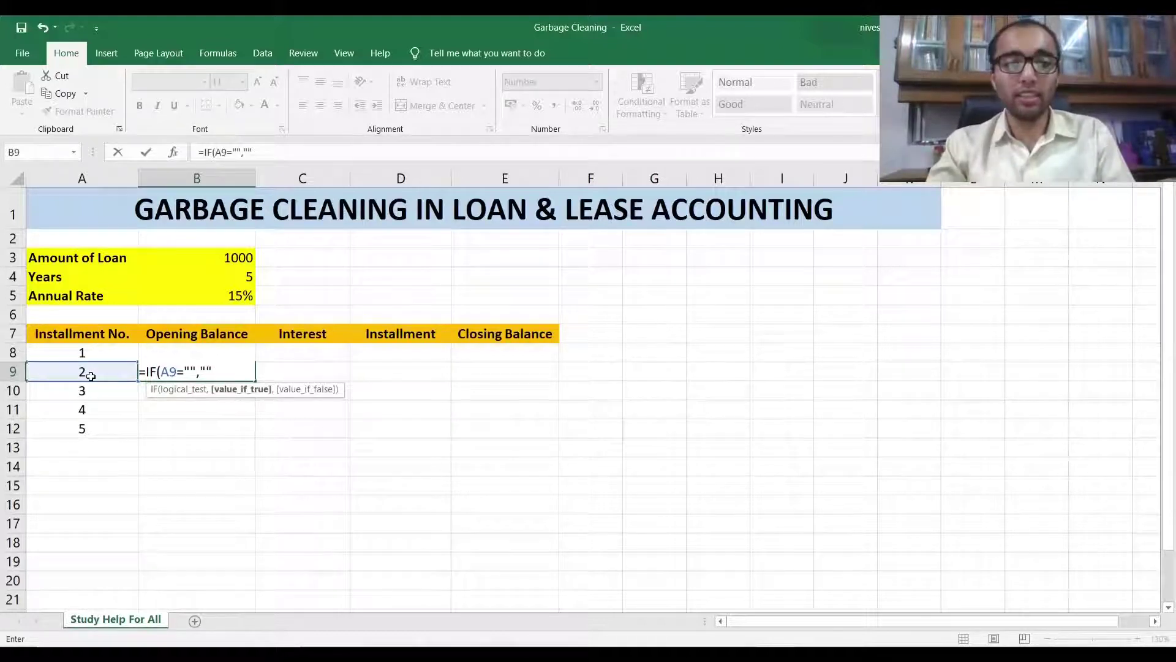
{"action": "type", "text": ","}
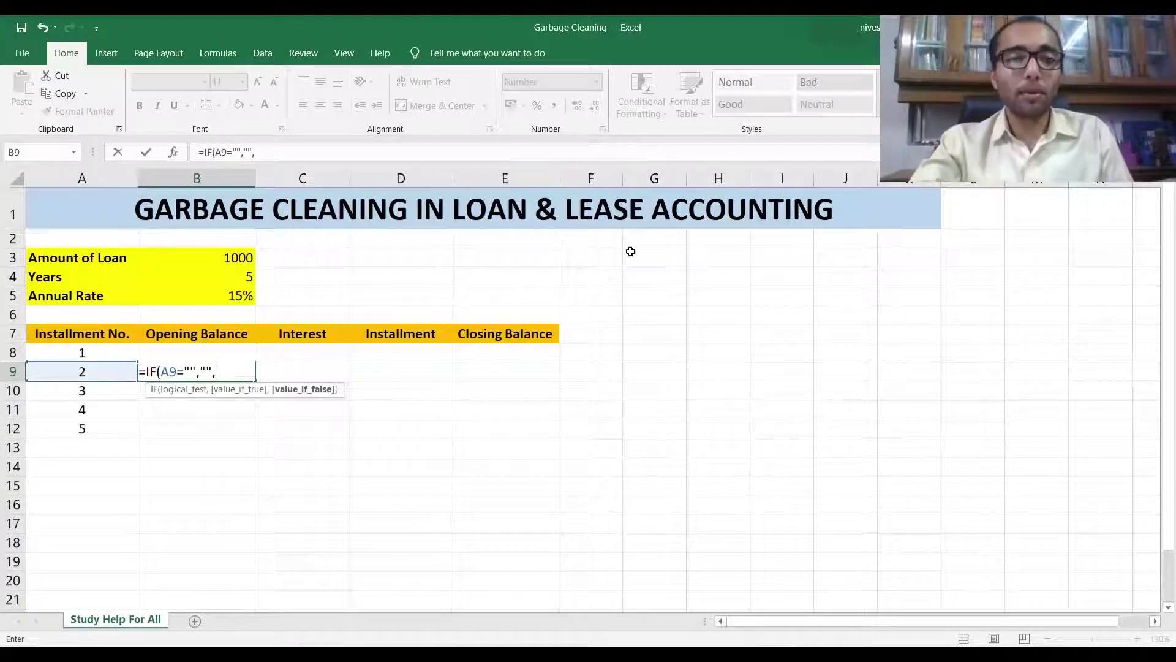
{"action": "left_click", "coordinate": [546, 352]}
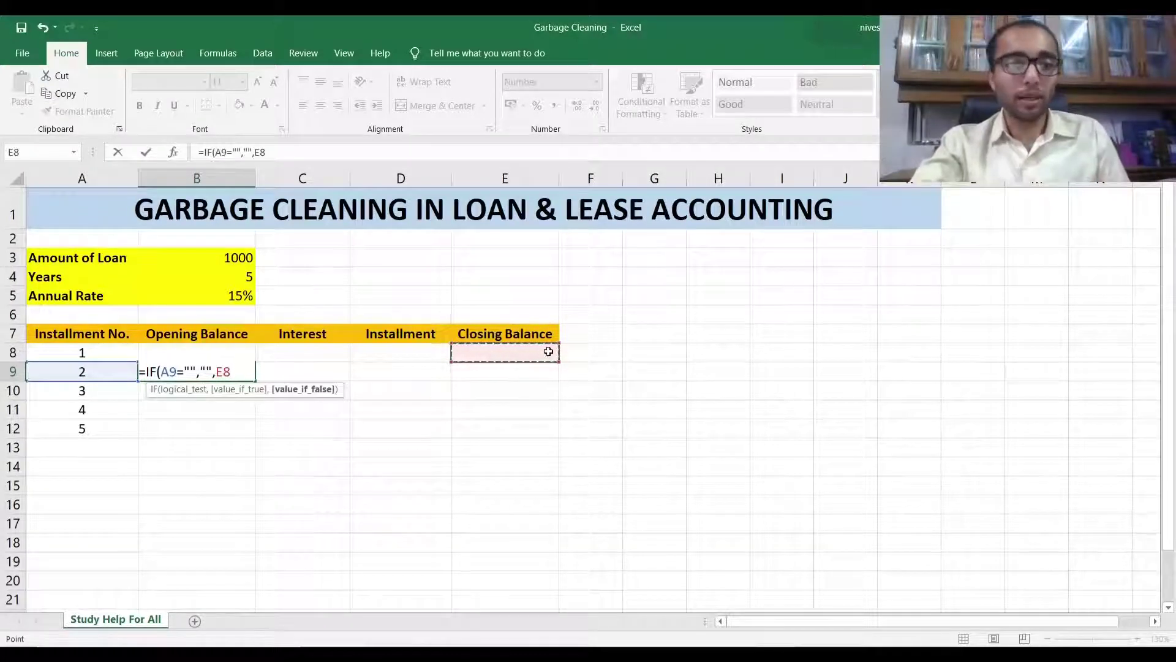
{"action": "type", "text": ")"}
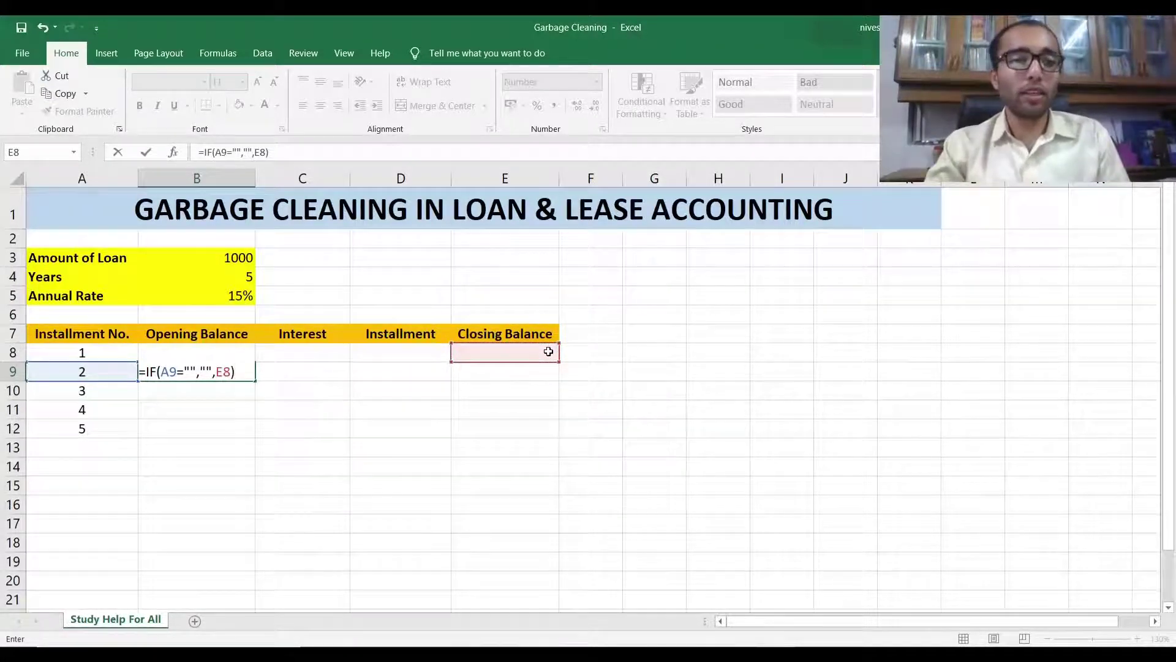
{"action": "key", "text": "Return"}
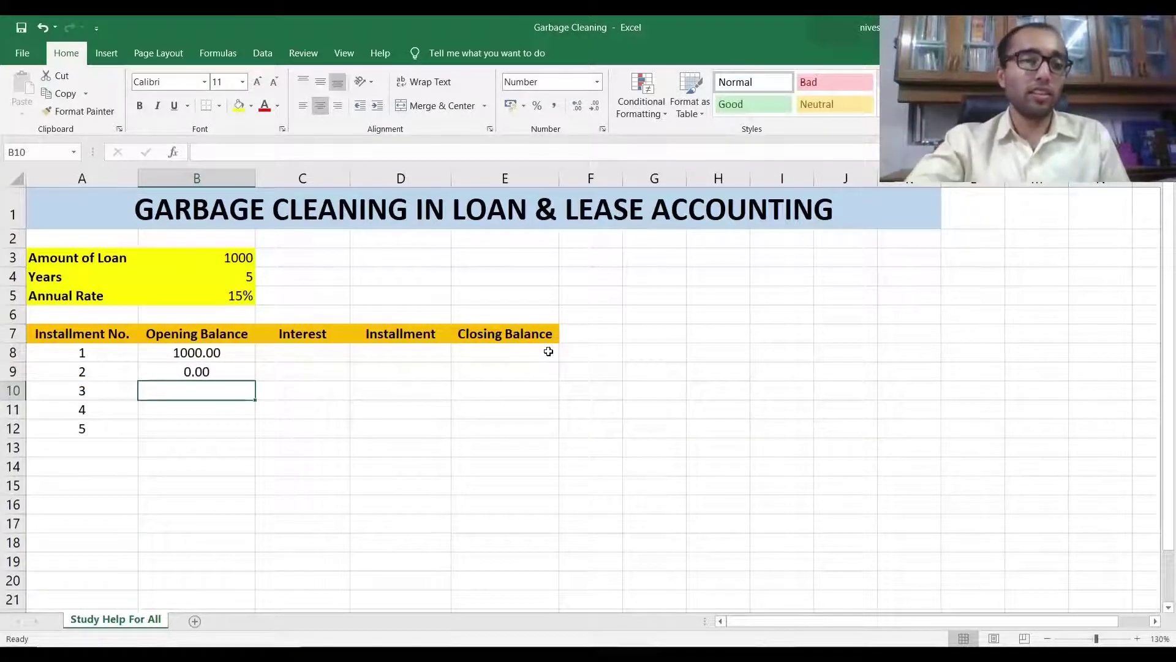
{"action": "left_click", "coordinate": [214, 370]}
{"action": "left_click_drag", "start_coordinate": [255, 382], "coordinate": [251, 564]}
{"action": "left_click_drag", "start_coordinate": [208, 371], "coordinate": [223, 424]}
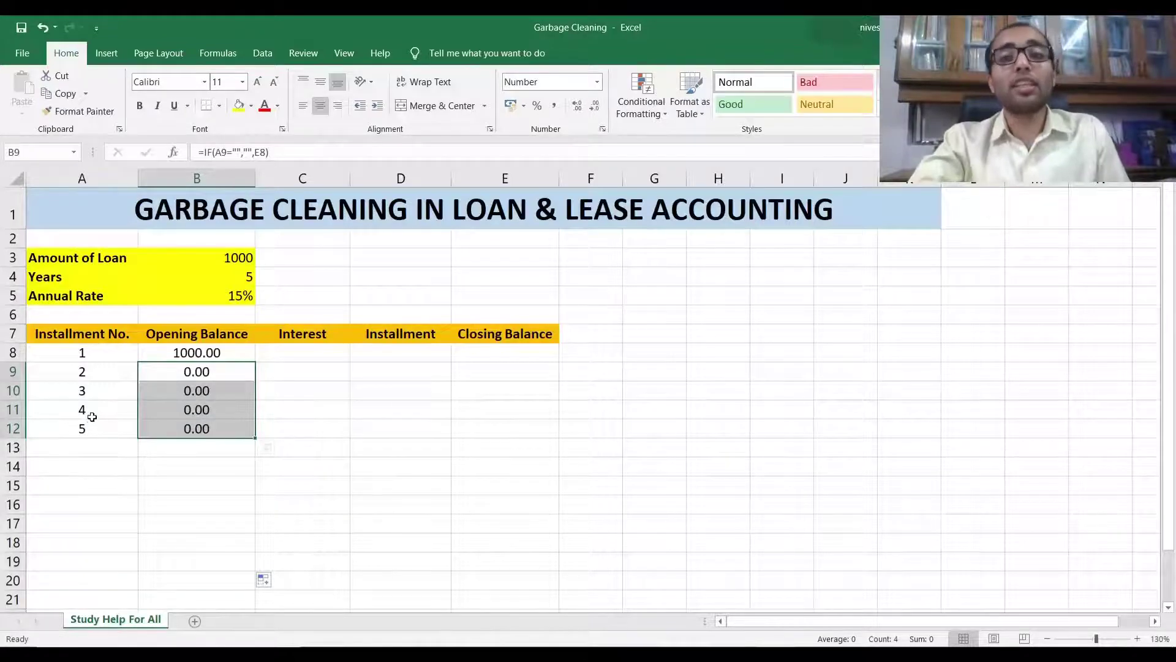
Enter =IF(A8="","",B8*$B$5) in C8, giving 150.00 interest for installment 1
{"action": "left_click", "coordinate": [337, 351]}
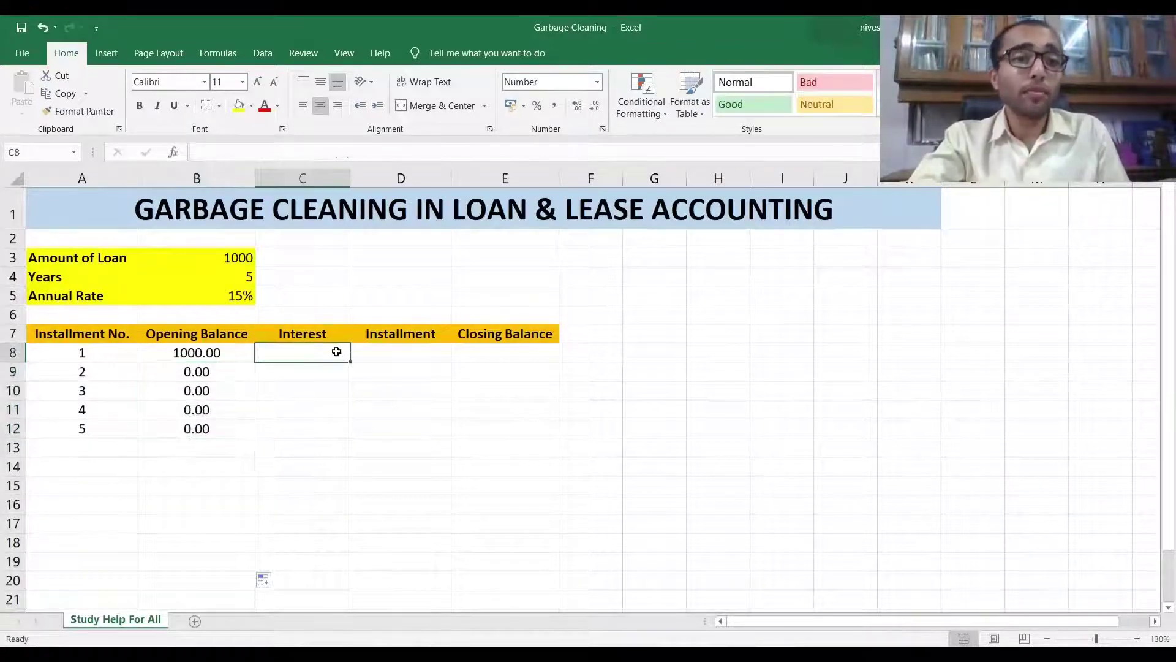
{"action": "type", "text": "=IF("}
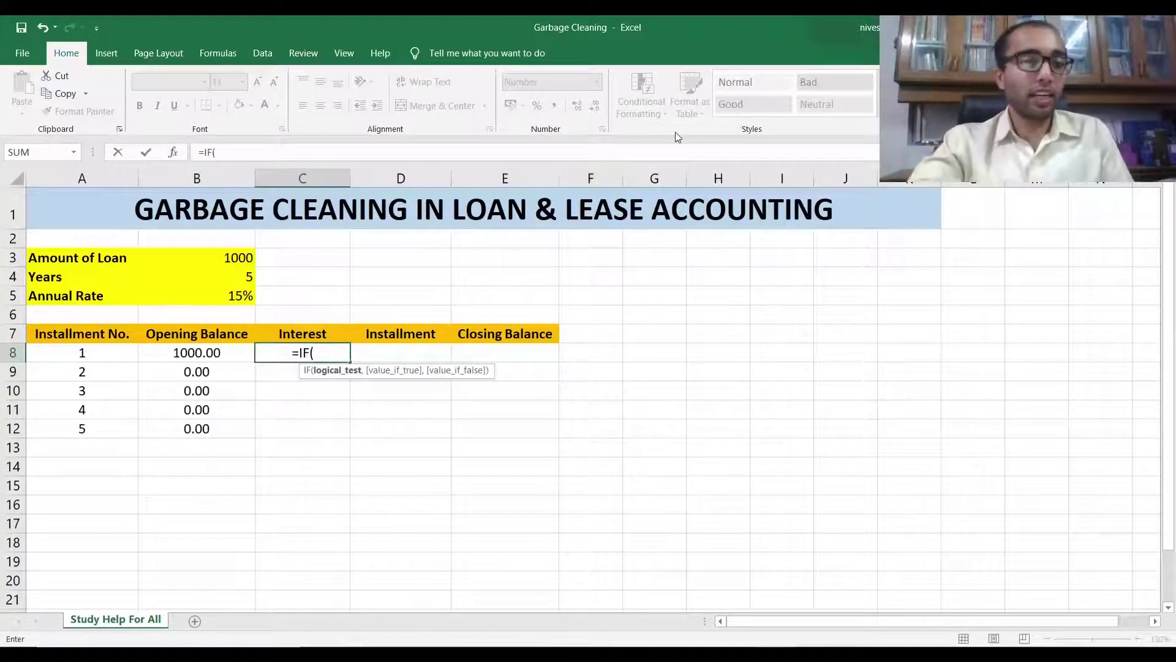
{"action": "left_click", "coordinate": [108, 350]}
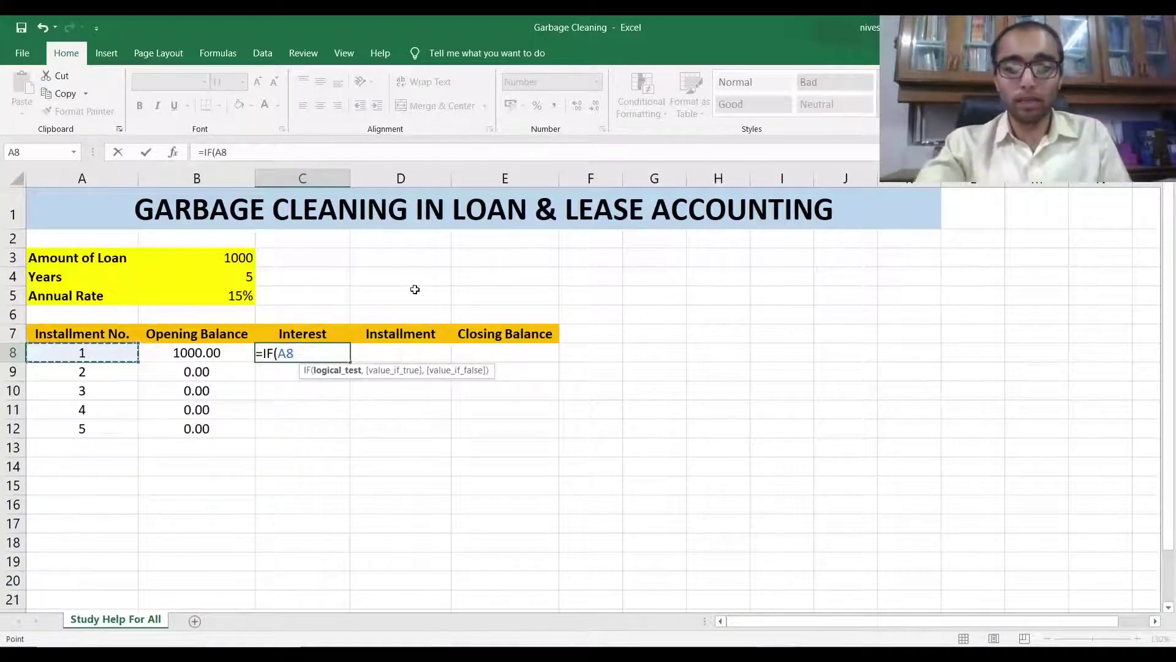
{"action": "type", "text": "=\"\",\"\""}
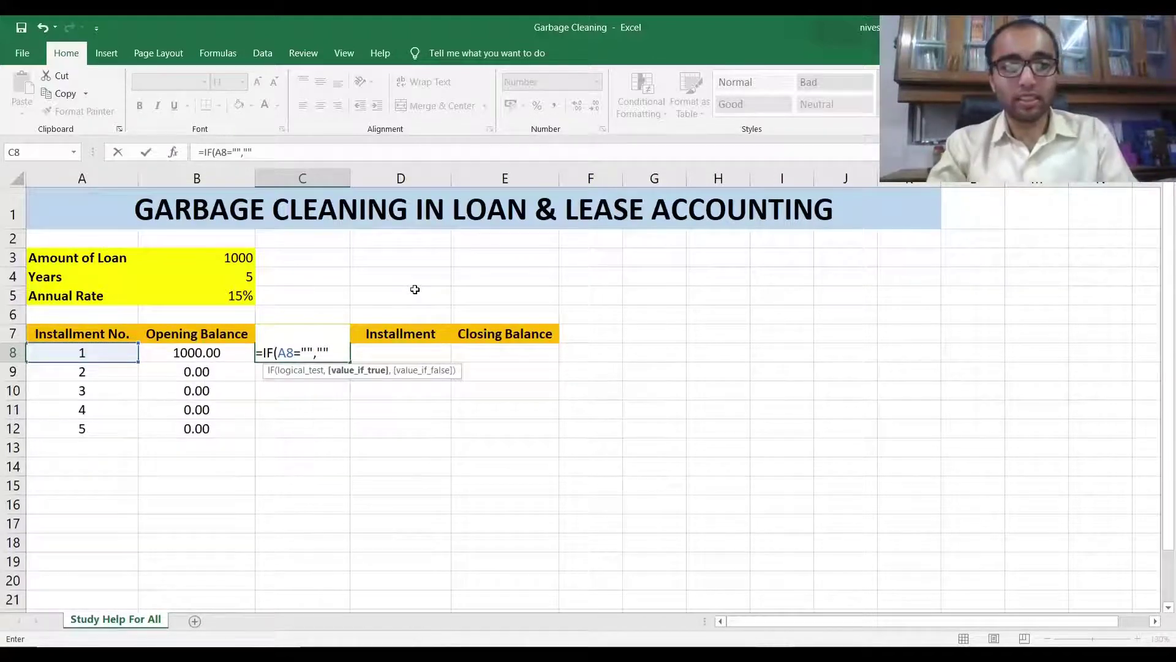
{"action": "type", "text": ","}
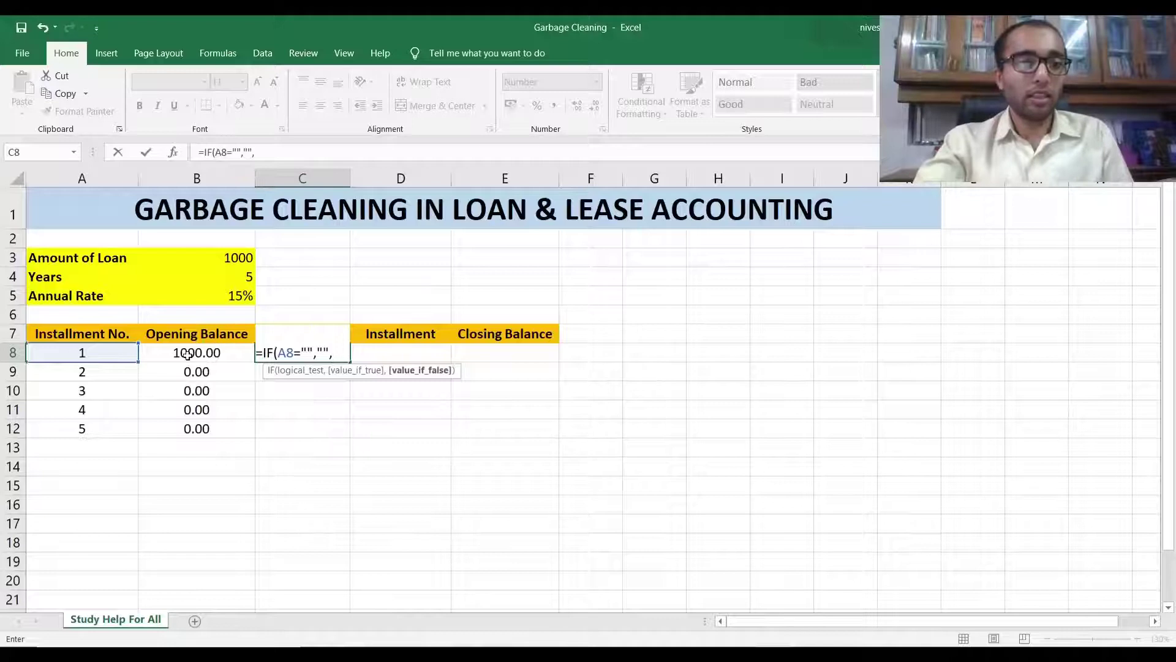
{"action": "left_click", "coordinate": [235, 352]}
{"action": "type", "text": "*"}
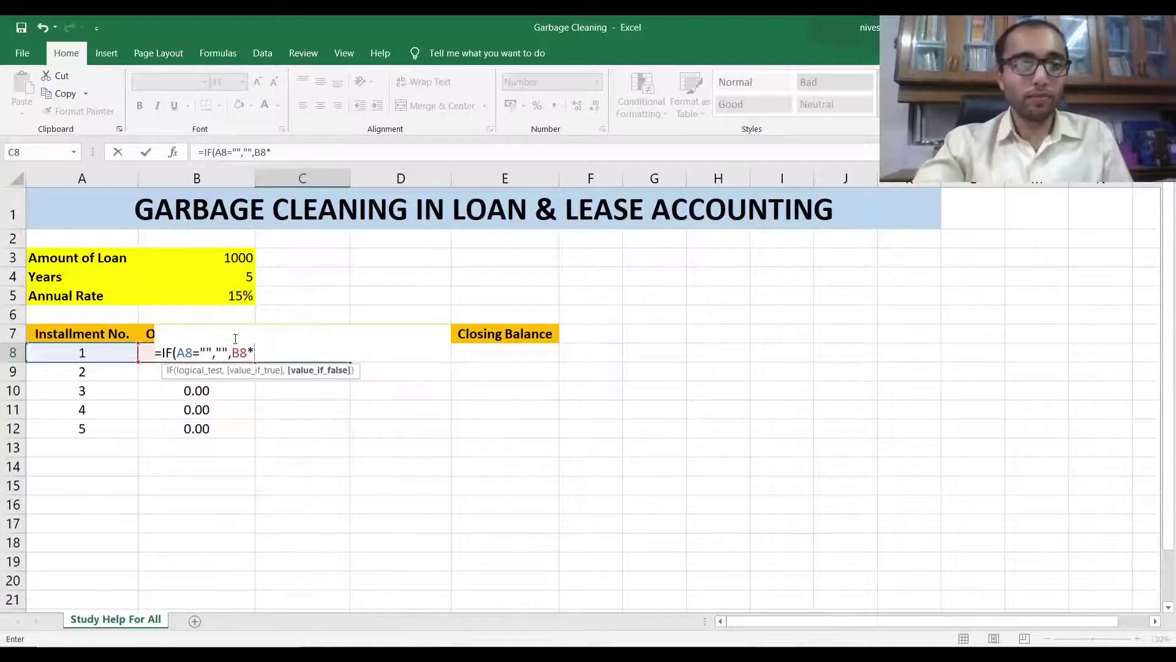
{"action": "left_click", "coordinate": [218, 301]}
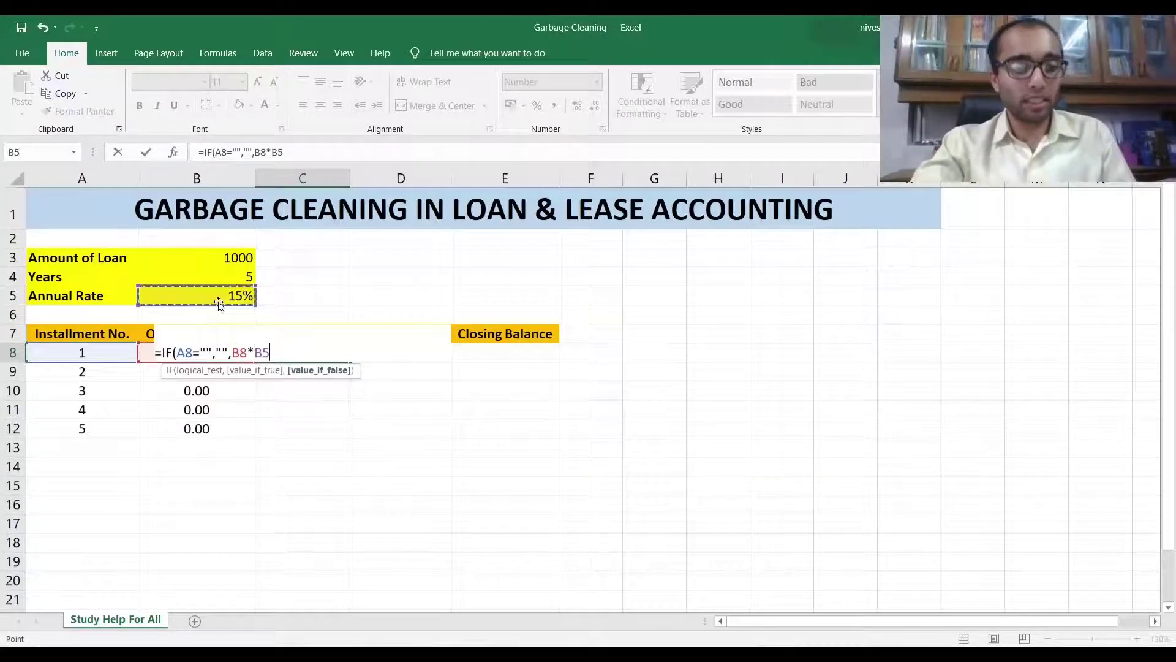
{"action": "key", "text": "F4"}
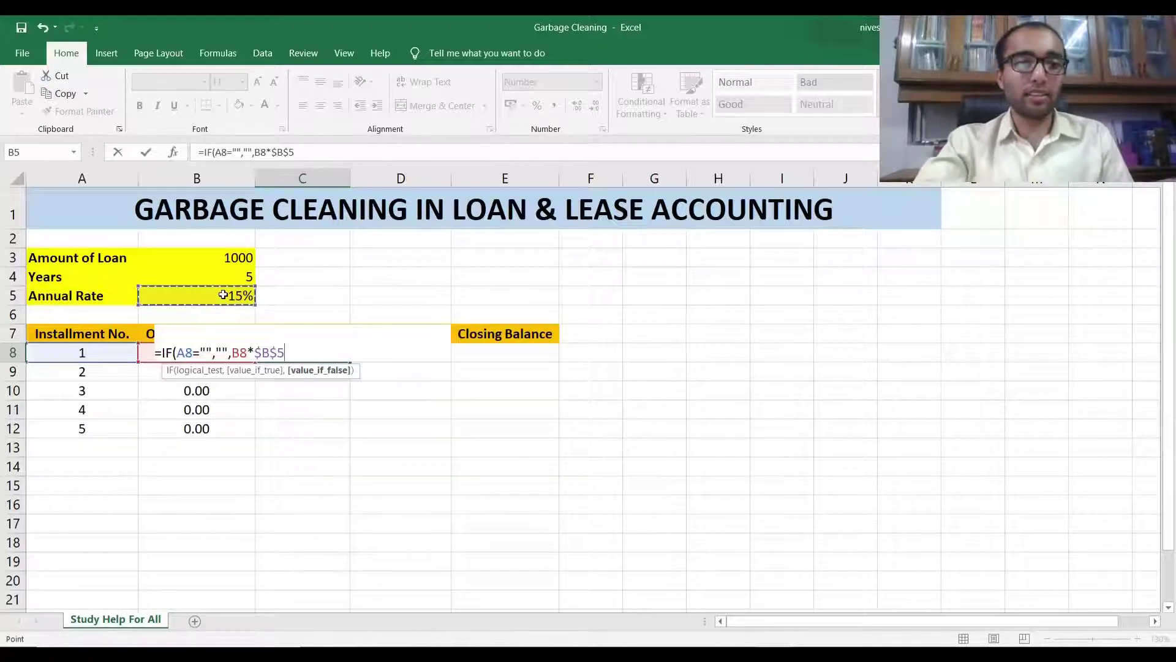
{"action": "type", "text": ")"}
{"action": "key", "text": "Return"}
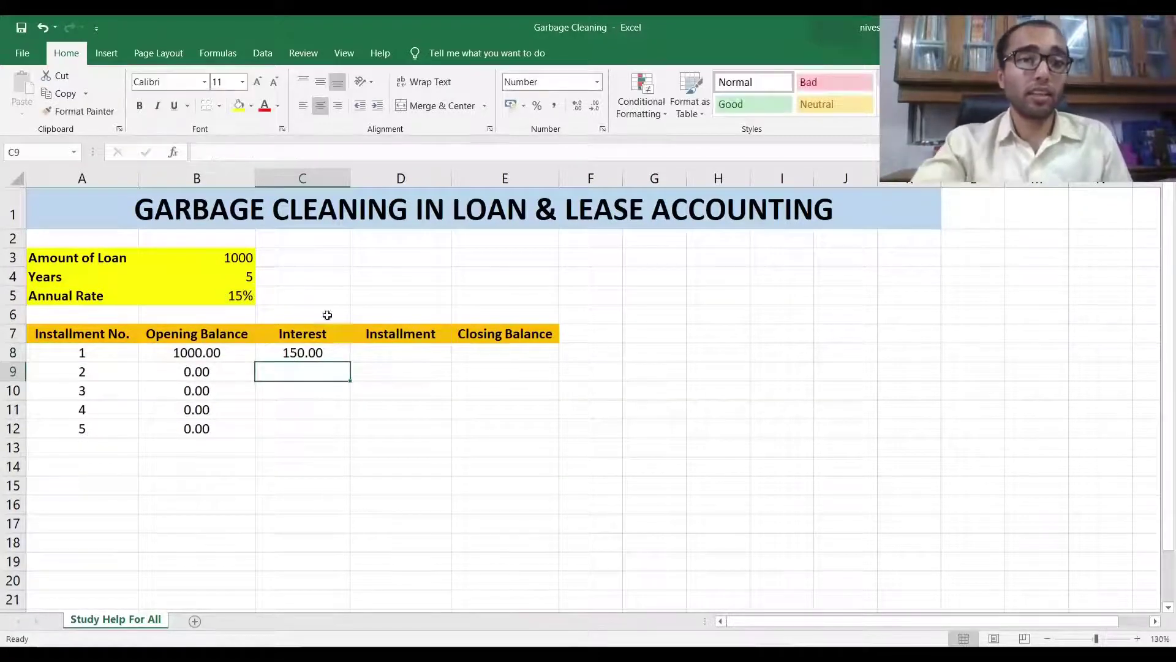
Copy the interest formula down column C for installments 2–5
{"action": "left_click", "coordinate": [304, 353]}
{"action": "double_click", "coordinate": [350, 362]}
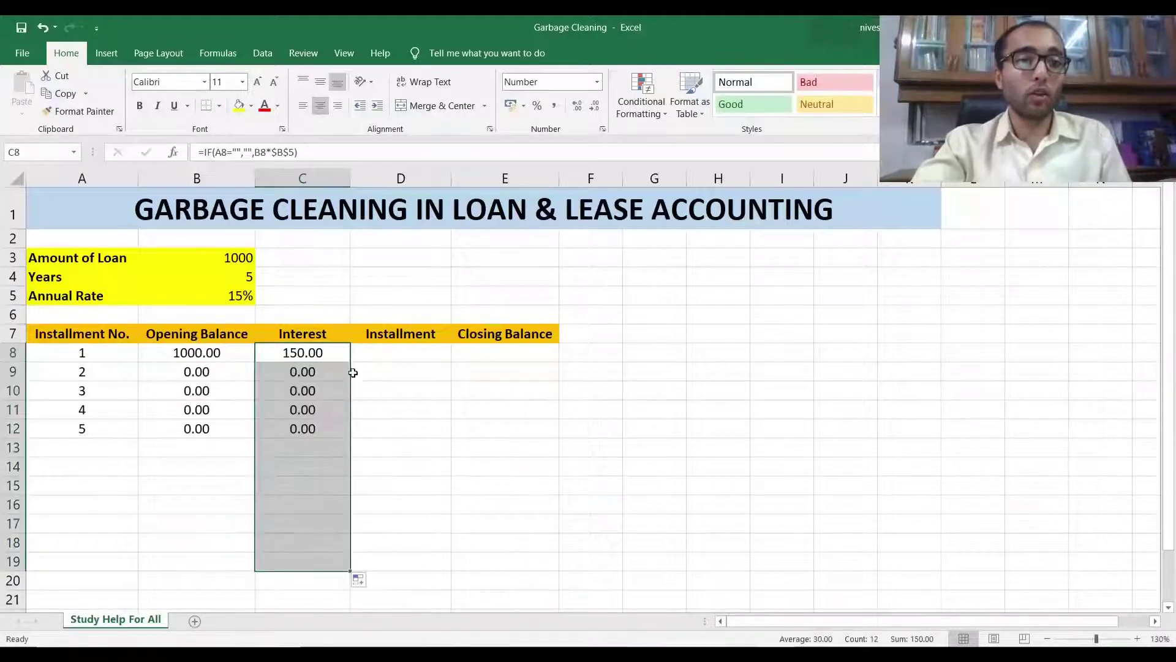
{"action": "left_click_drag", "start_coordinate": [302, 372], "coordinate": [303, 427]}
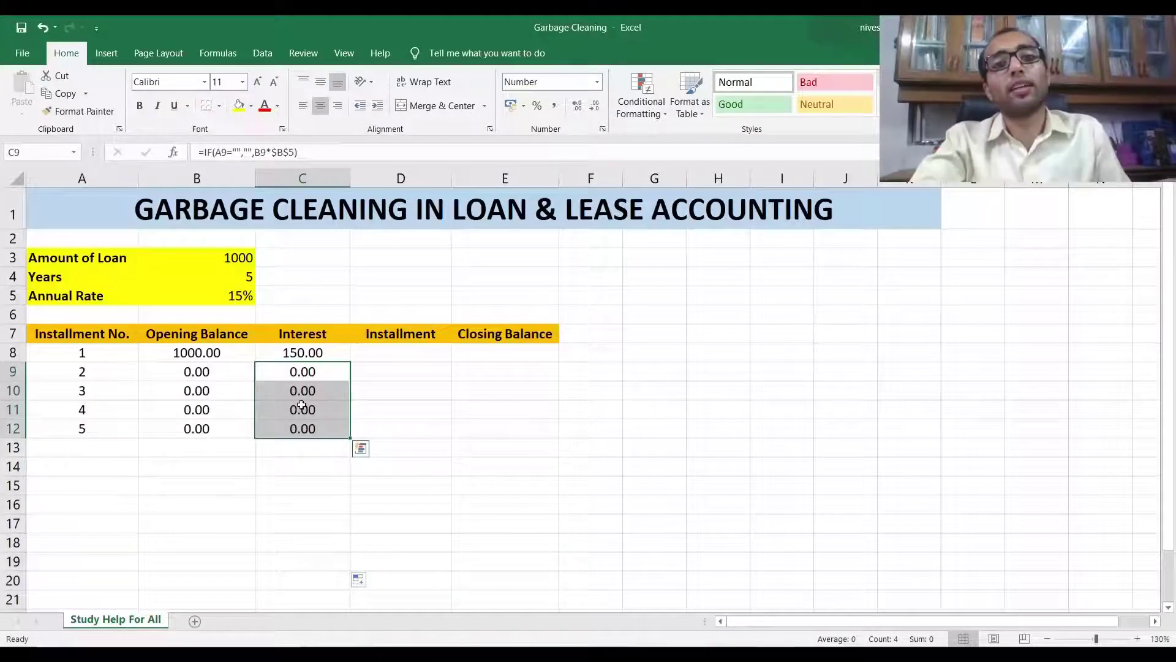
Start D8's formula with =IF(COUNT(A8)=1,PMT( to test for an installment number
{"action": "left_click", "coordinate": [388, 352]}
{"action": "type", "text": "="}
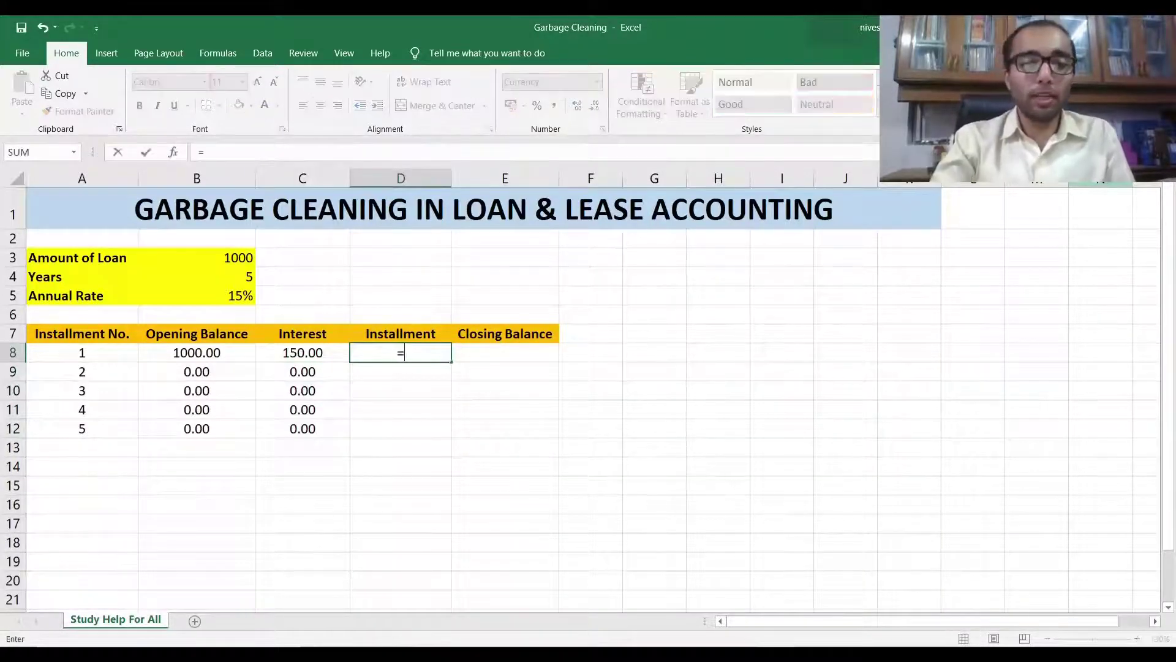
{"action": "type", "text": "IF("}
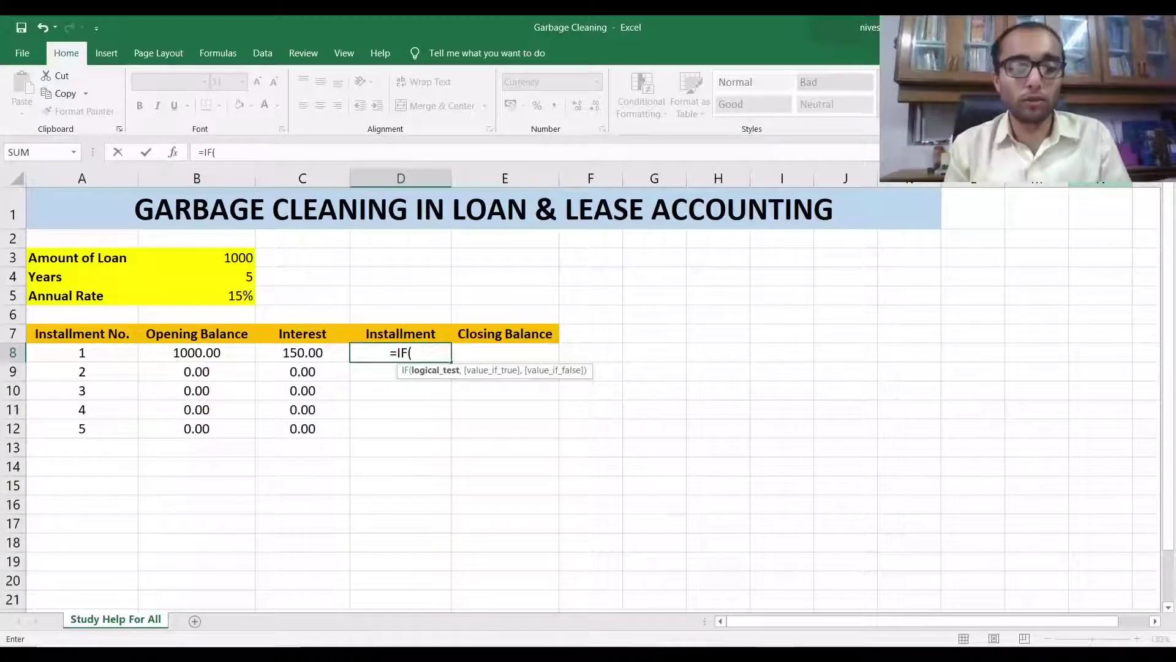
{"action": "type", "text": "COUNT("}
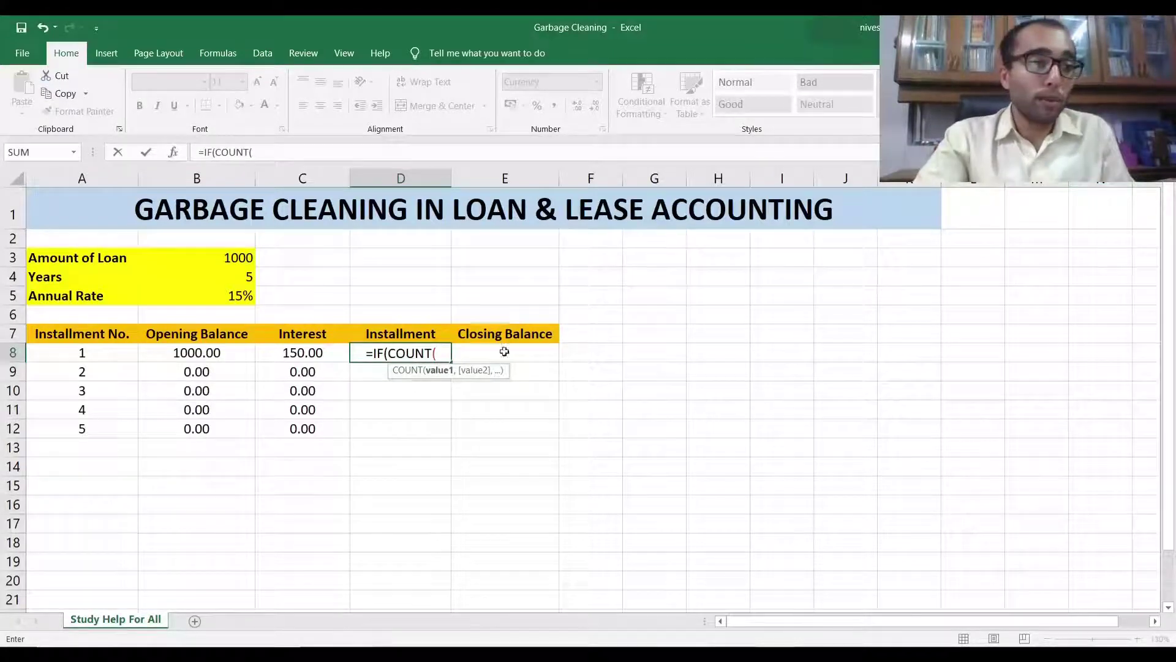
{"action": "left_click", "coordinate": [79, 354]}
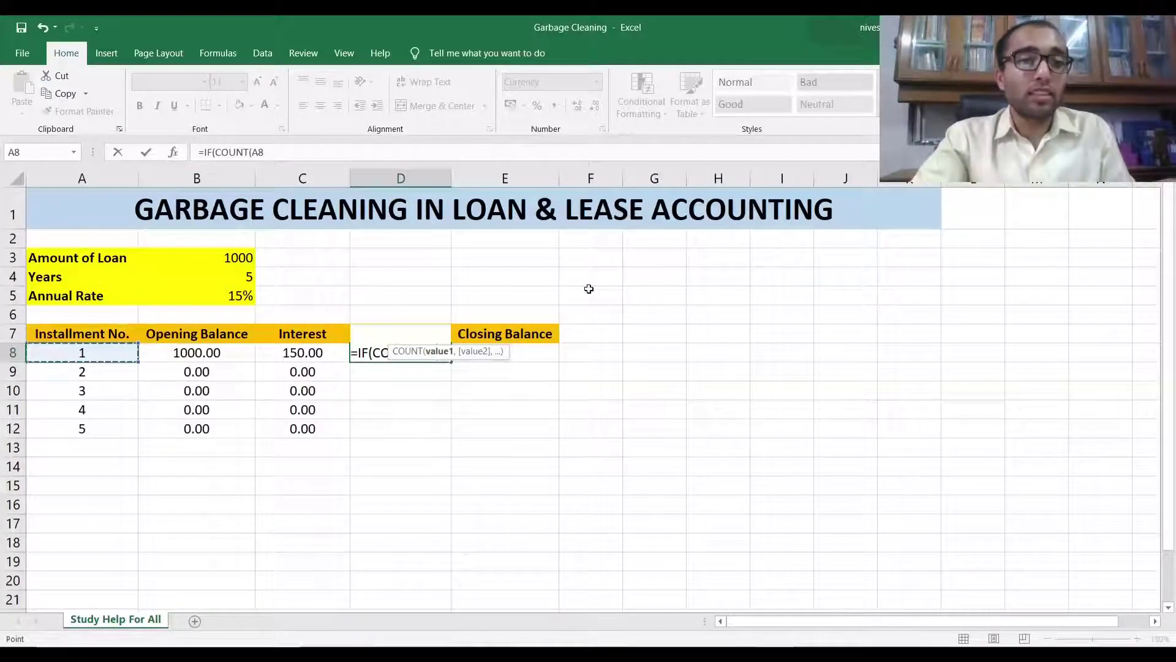
{"action": "type", "text": ")="}
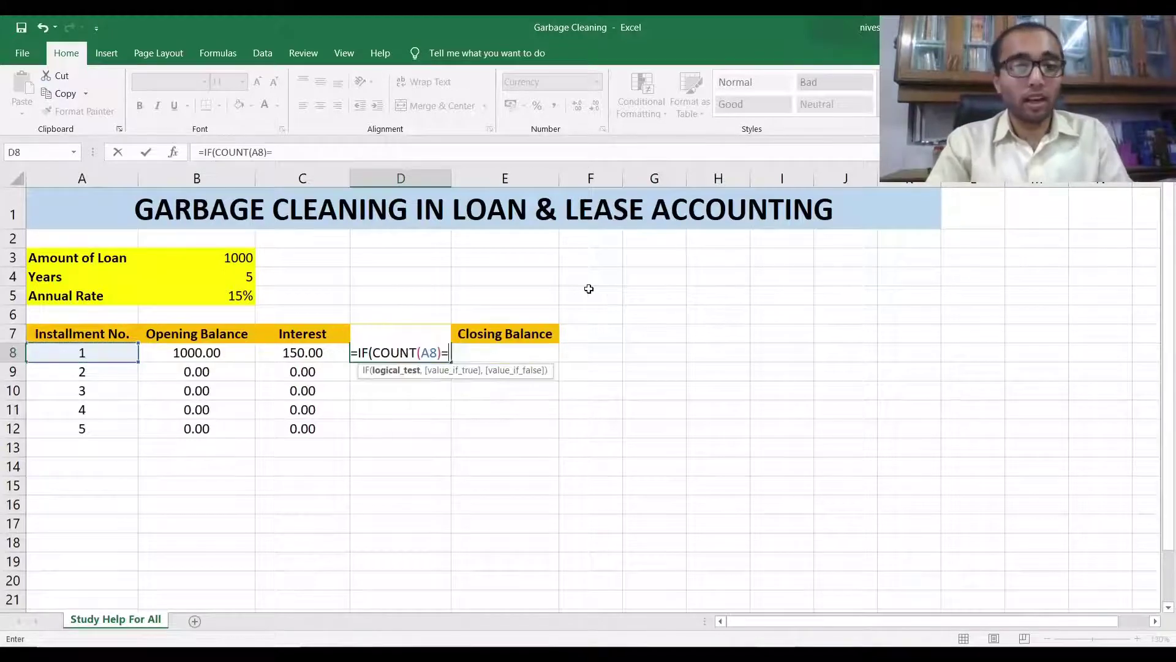
{"action": "type", "text": "1"}
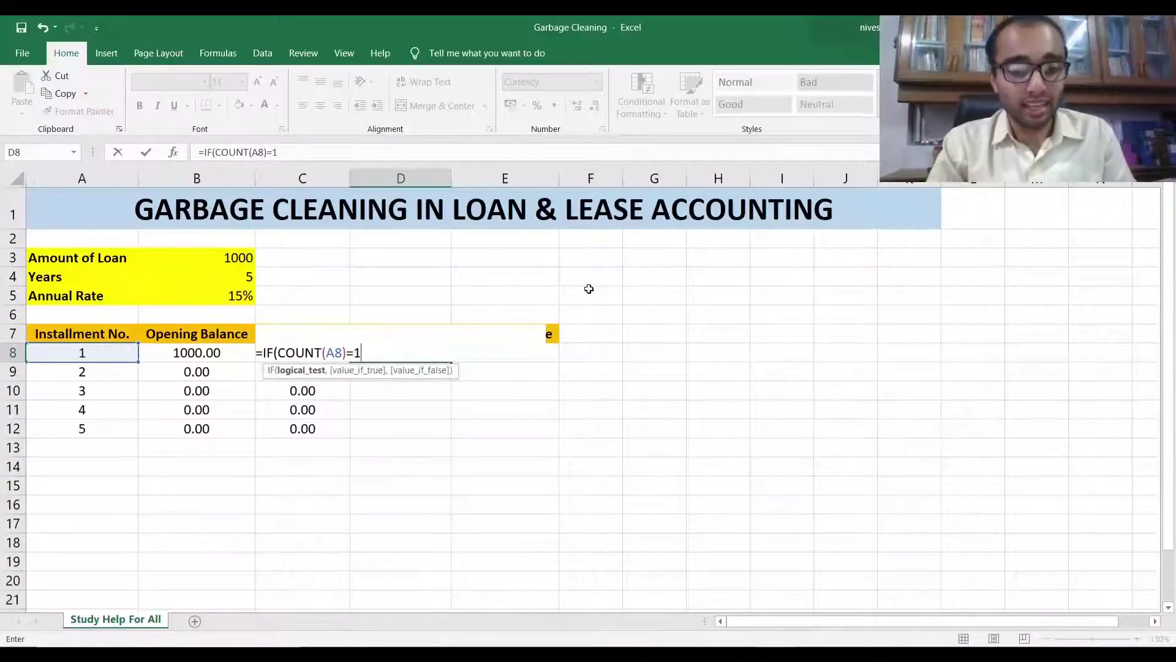
{"action": "type", "text": ","}
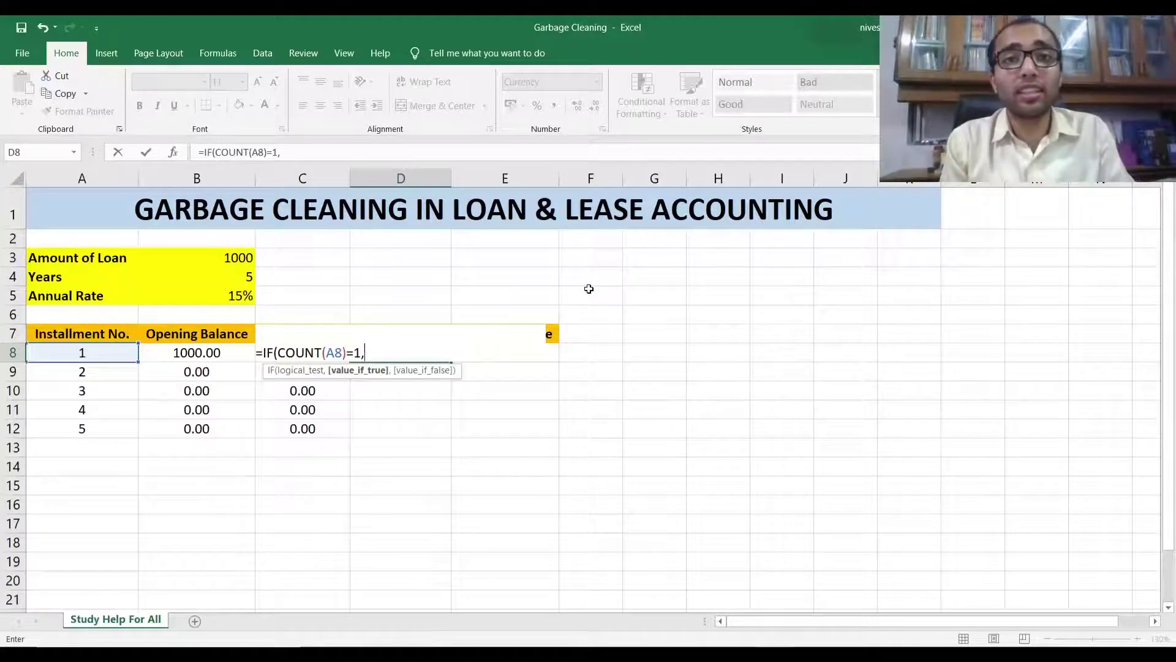
{"action": "type", "text": "PMT("}
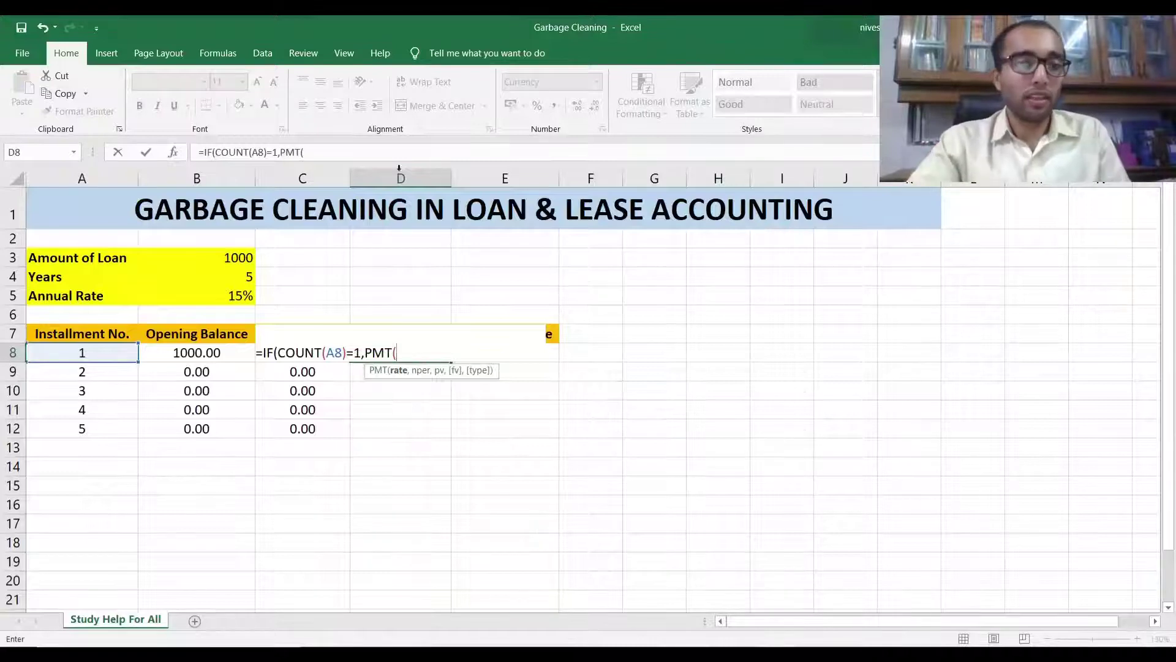
Complete it with PMT($B$5,$B$4,$B$3,0) and blank otherwise, showing ₹ -298.32
{"action": "left_click", "coordinate": [236, 304]}
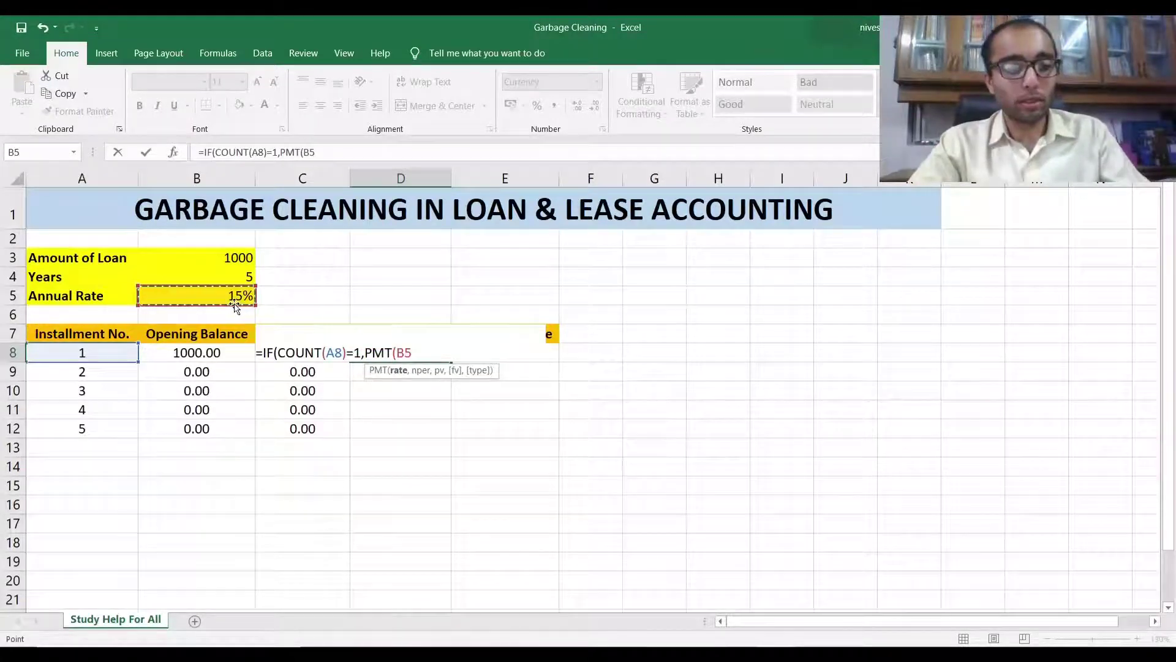
{"action": "key", "text": "F4"}
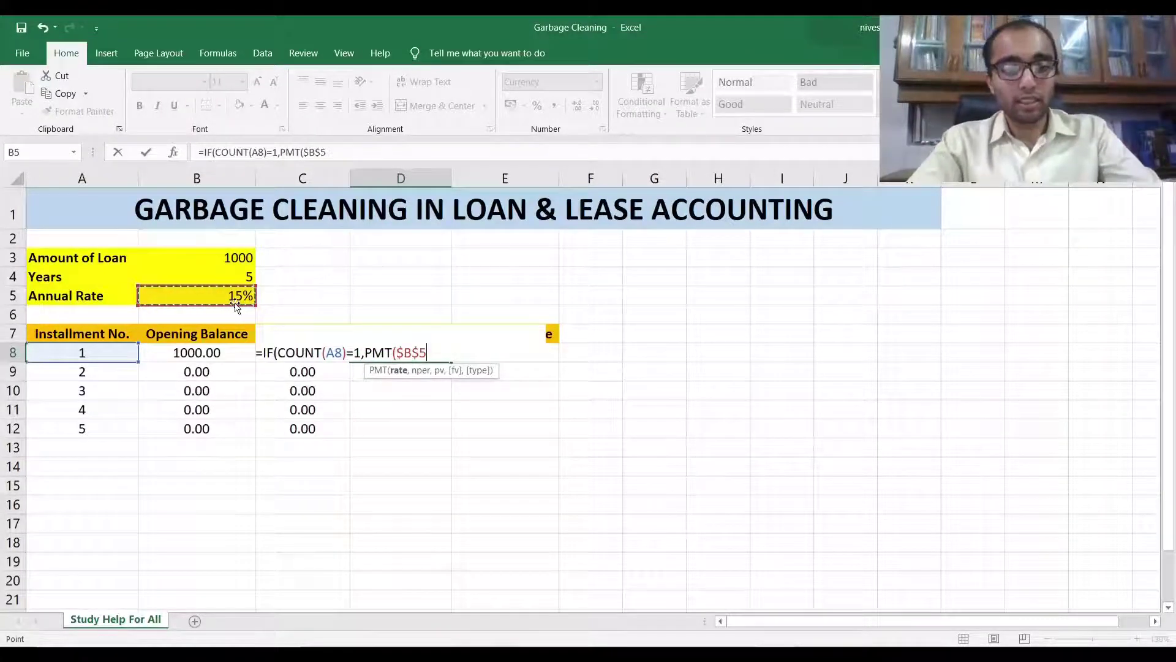
{"action": "type", "text": ","}
{"action": "left_click", "coordinate": [247, 276]}
{"action": "key", "text": "F4"}
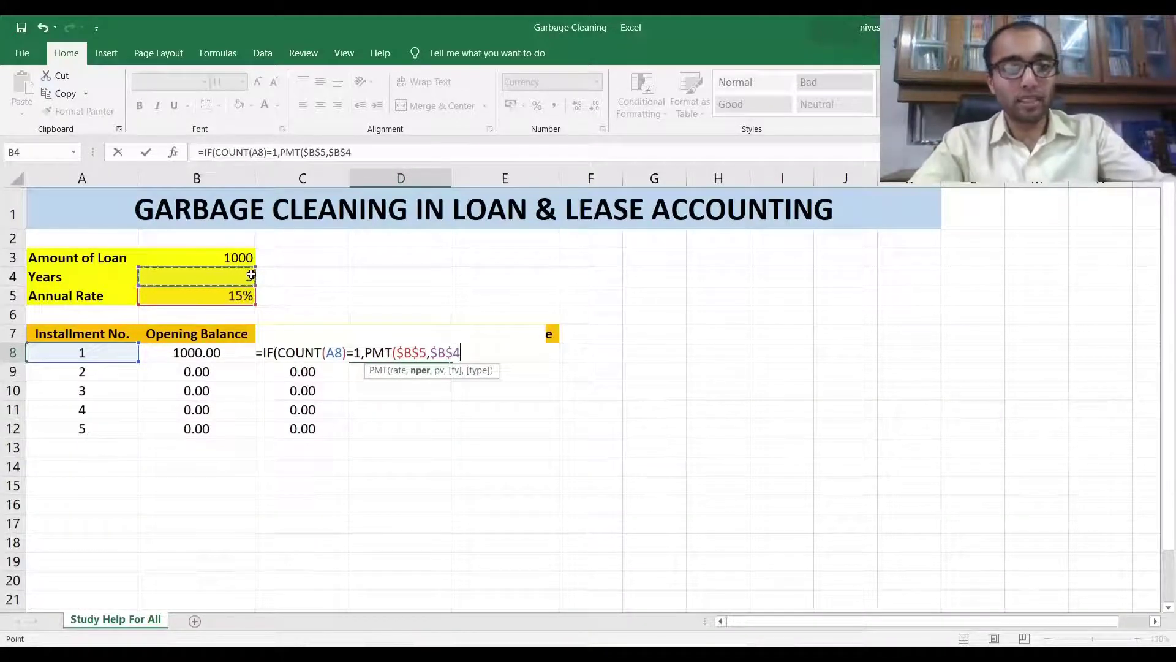
{"action": "type", "text": ","}
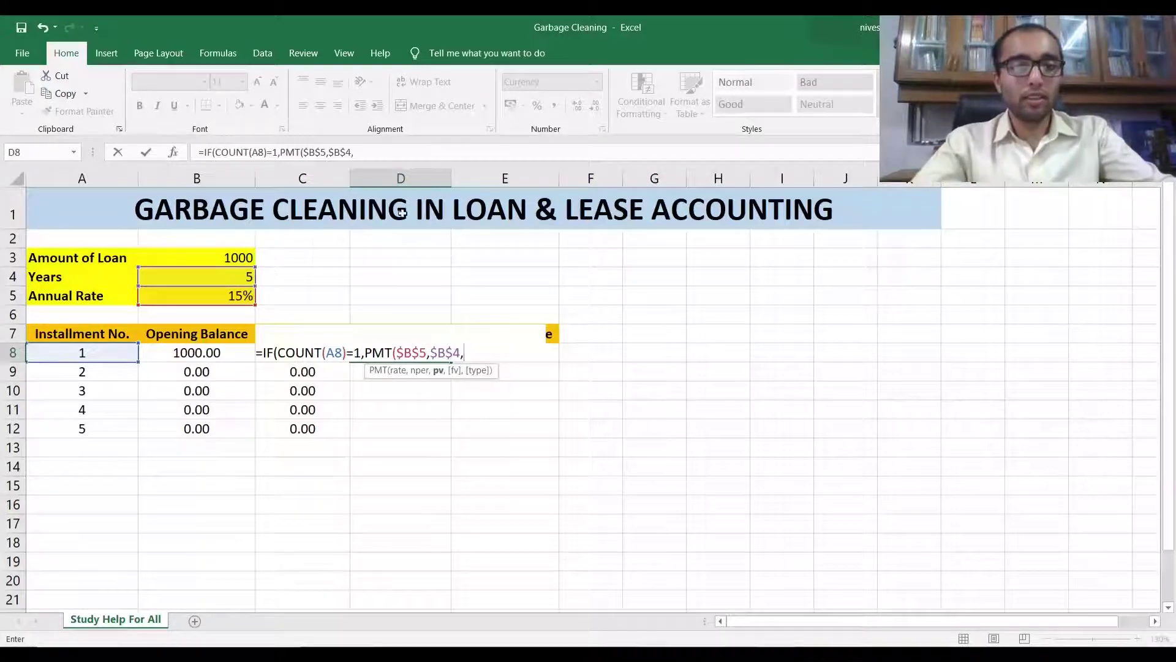
{"action": "left_click", "coordinate": [232, 261]}
{"action": "key", "text": "F4"}
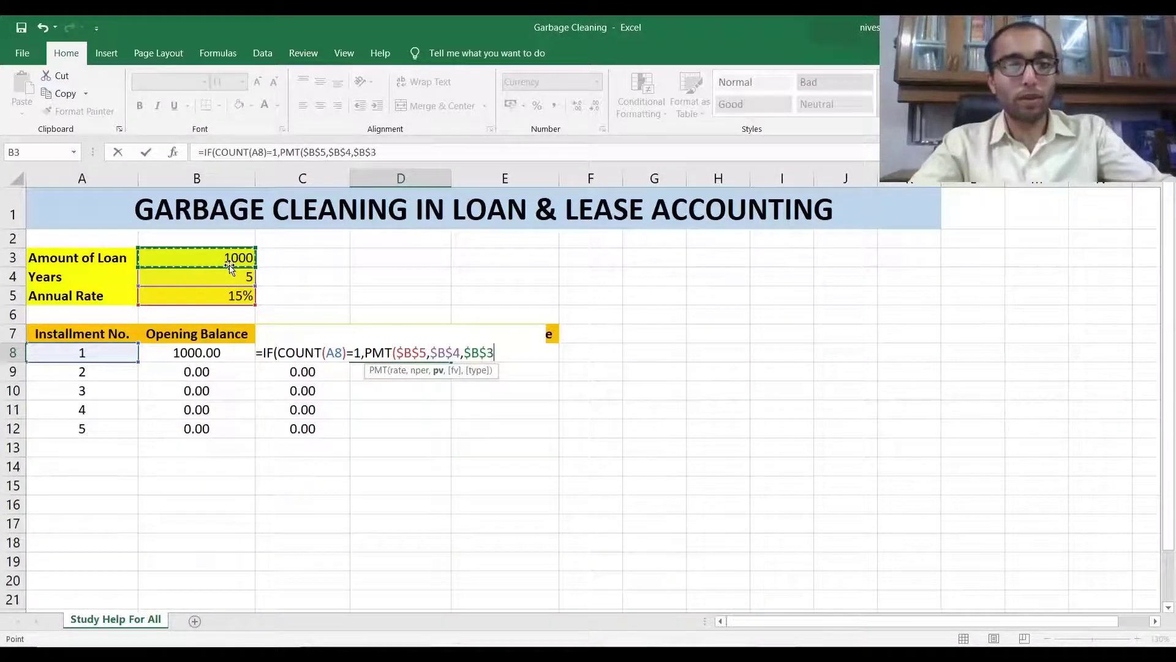
{"action": "type", "text": ",0"}
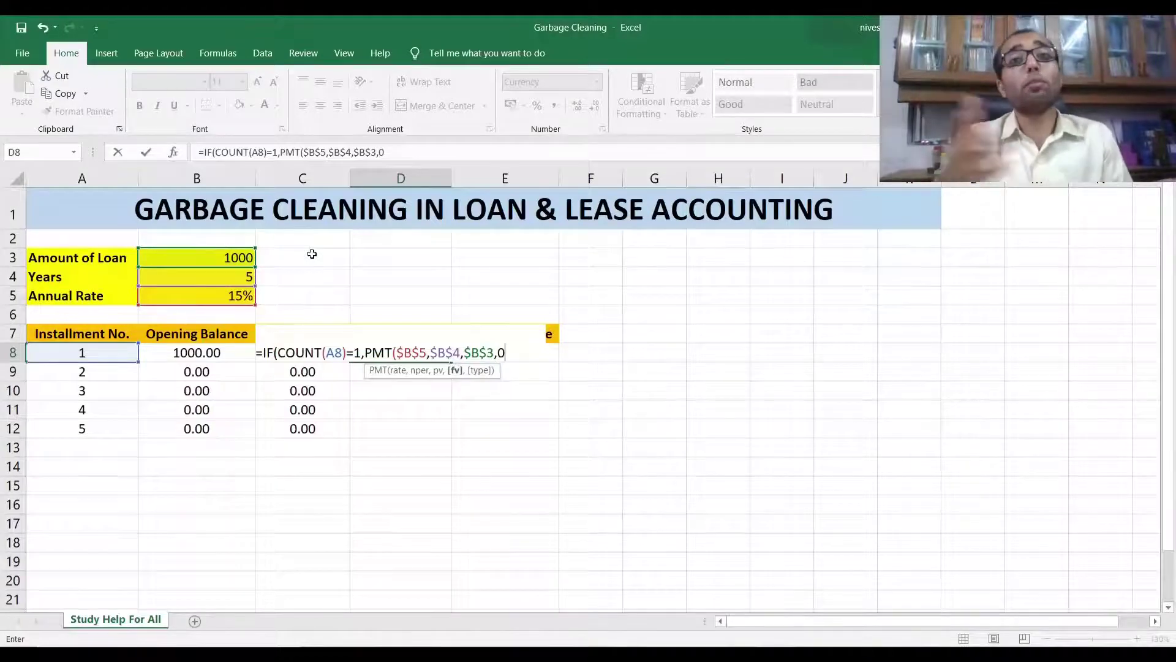
{"action": "type", "text": ","}
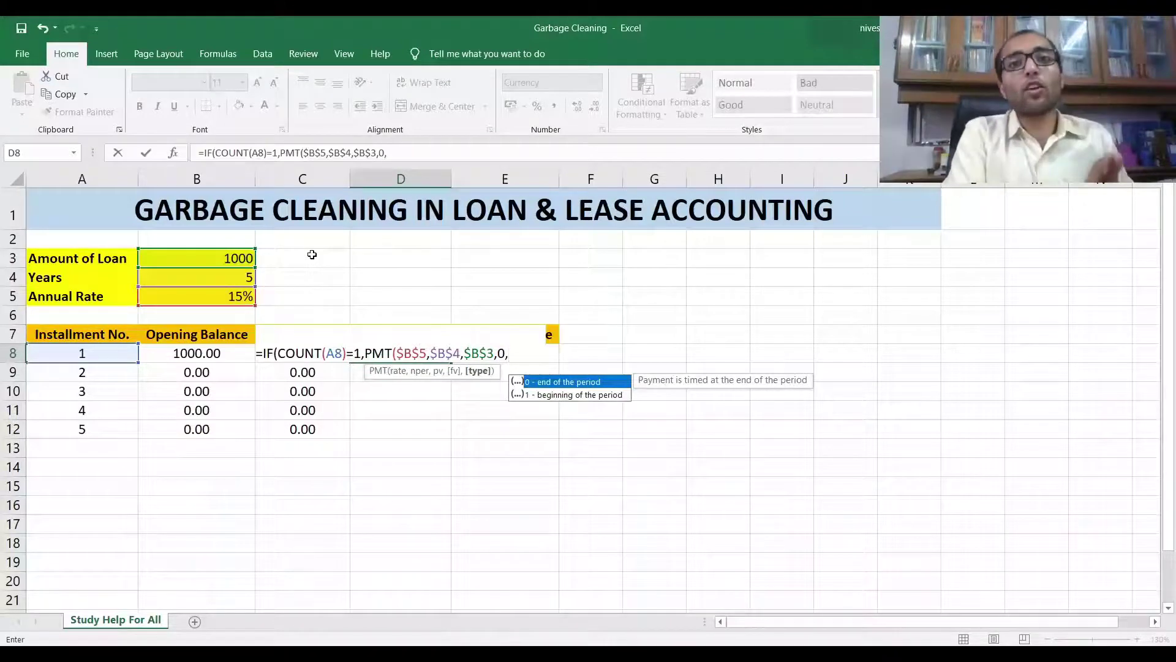
{"action": "key", "text": "Left"}
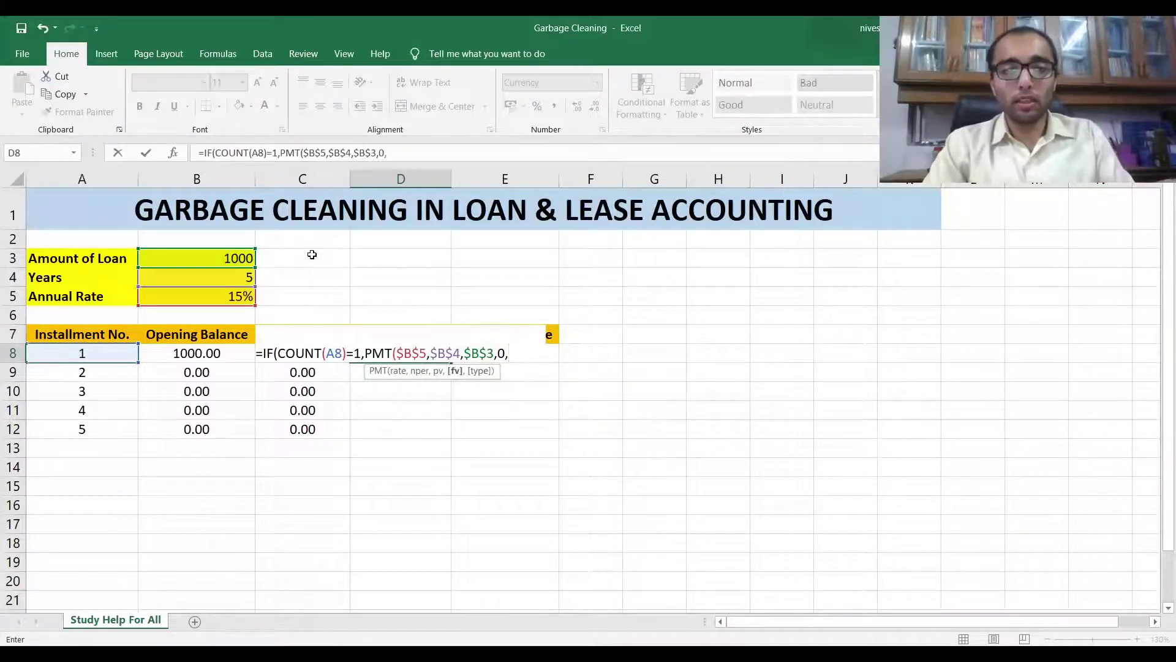
{"action": "type", "text": ")"}
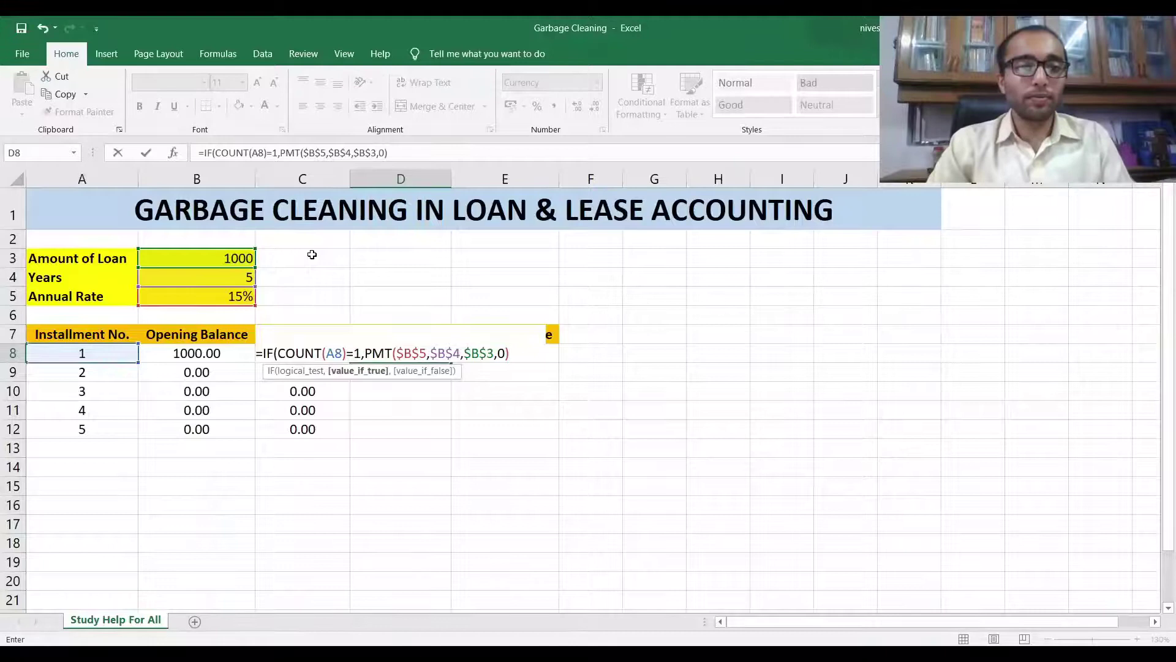
{"action": "type", "text": ","}
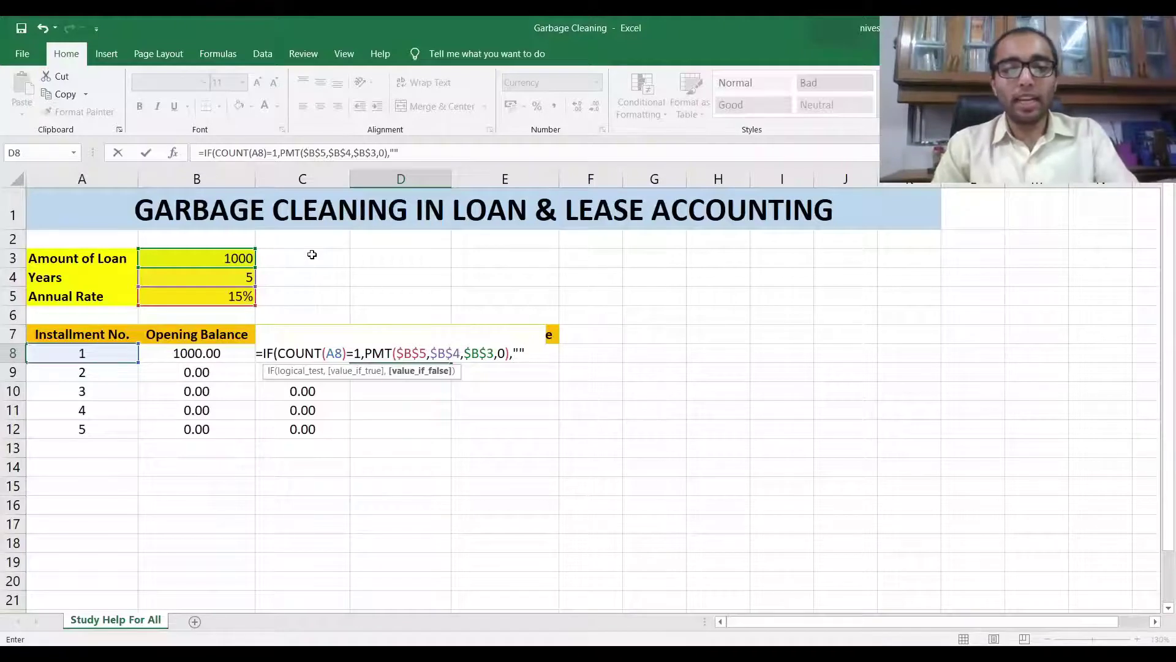
{"action": "type", "text": ")"}
{"action": "key", "text": "Return"}
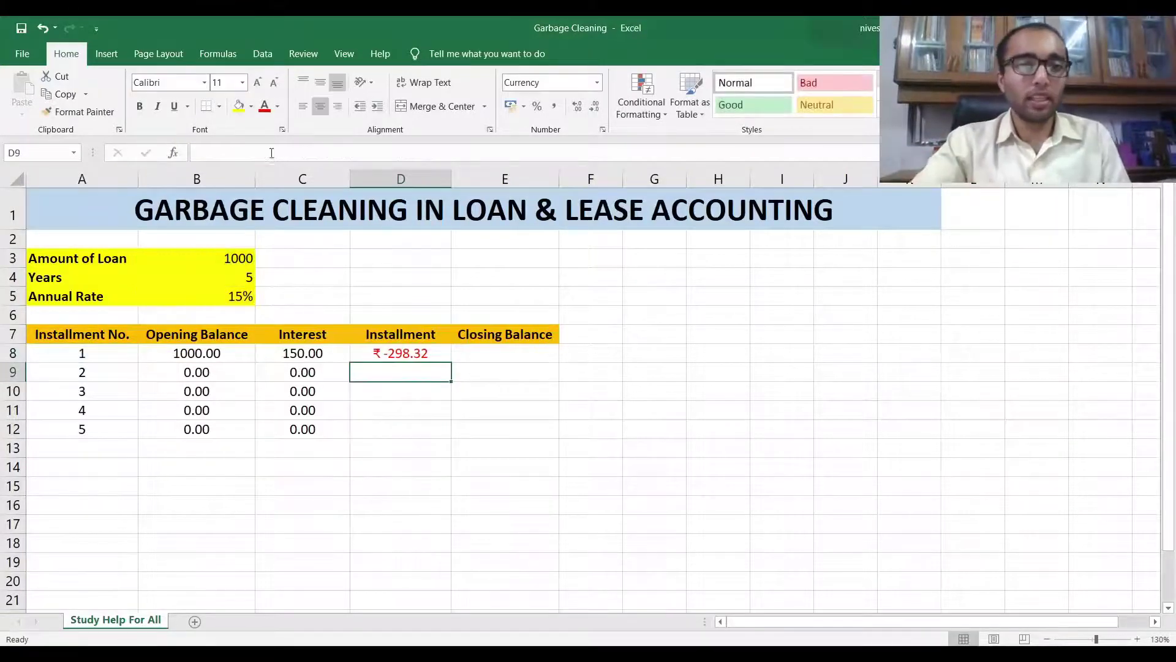
Insert a minus before PMT in D8 so the installment becomes positive ₹ 298.32
{"action": "left_click", "coordinate": [392, 355]}
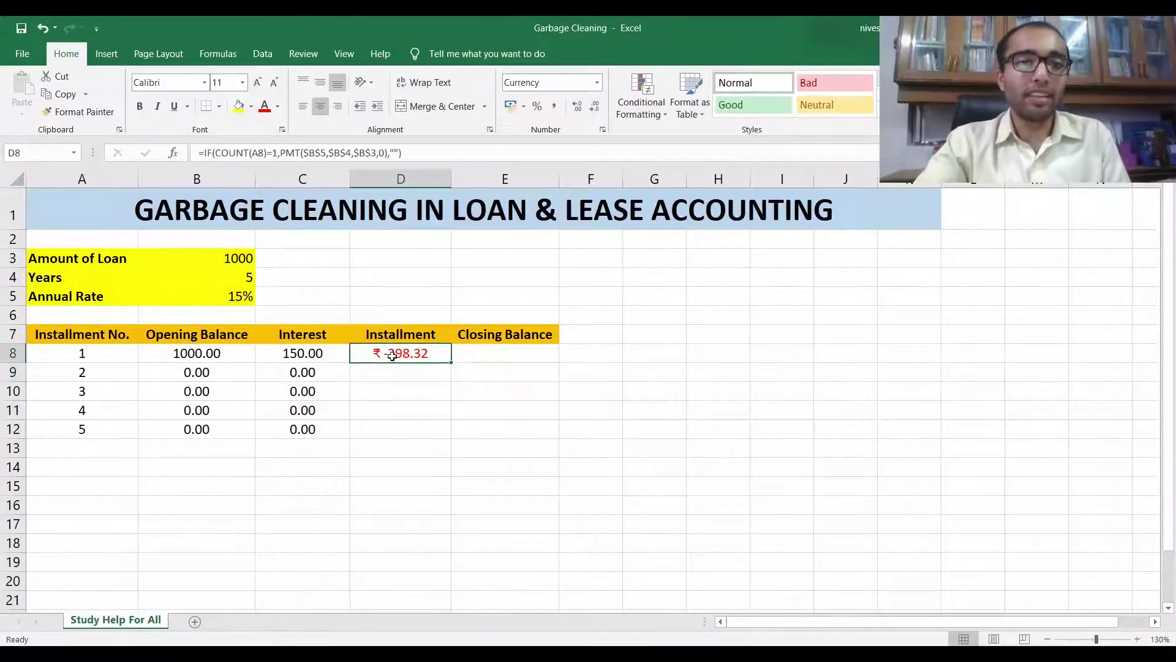
{"action": "left_click", "coordinate": [329, 159]}
{"action": "double_click", "coordinate": [411, 362]}
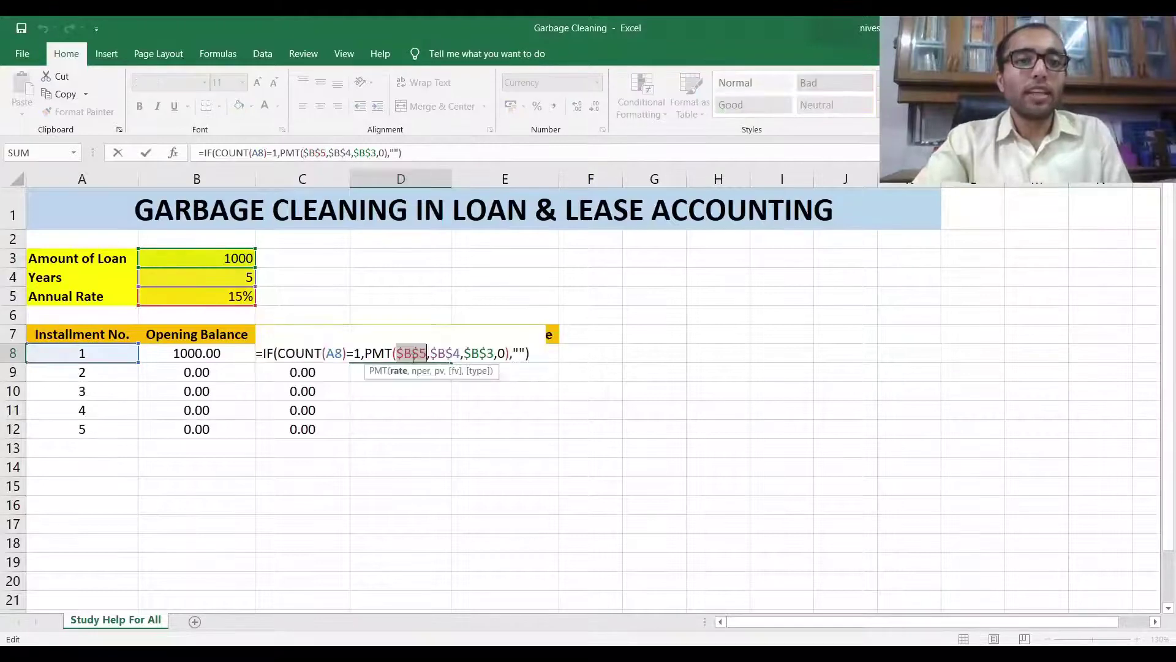
{"action": "left_click", "coordinate": [367, 354]}
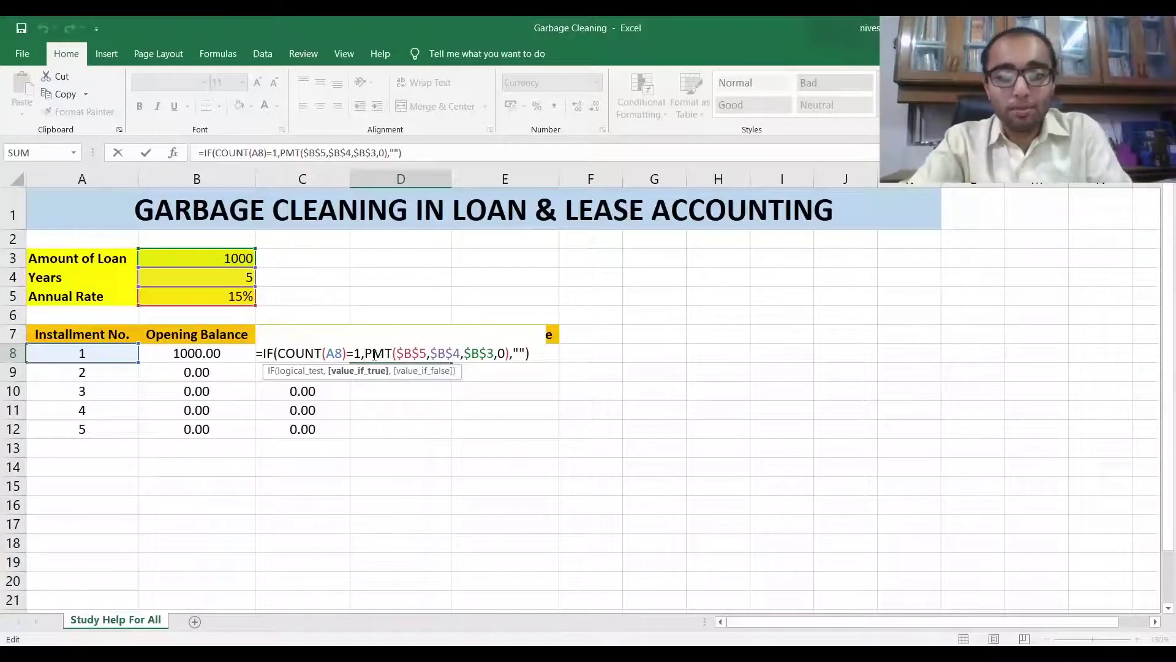
{"action": "type", "text": "-"}
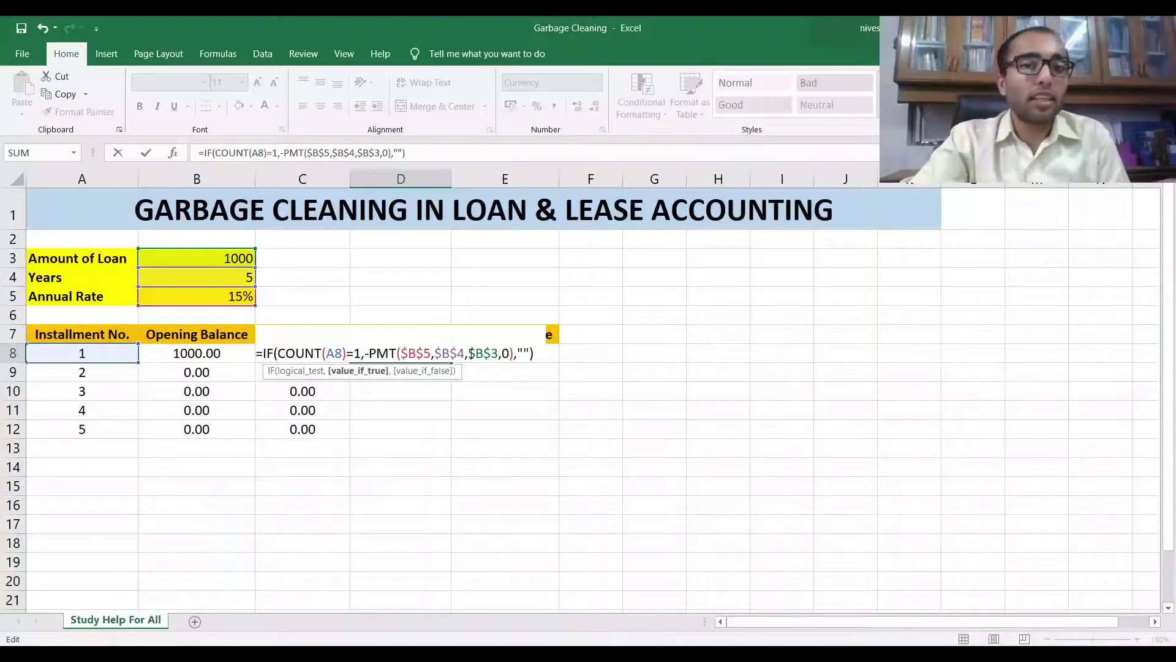
{"action": "left_click_drag", "start_coordinate": [469, 354], "coordinate": [498, 354]}
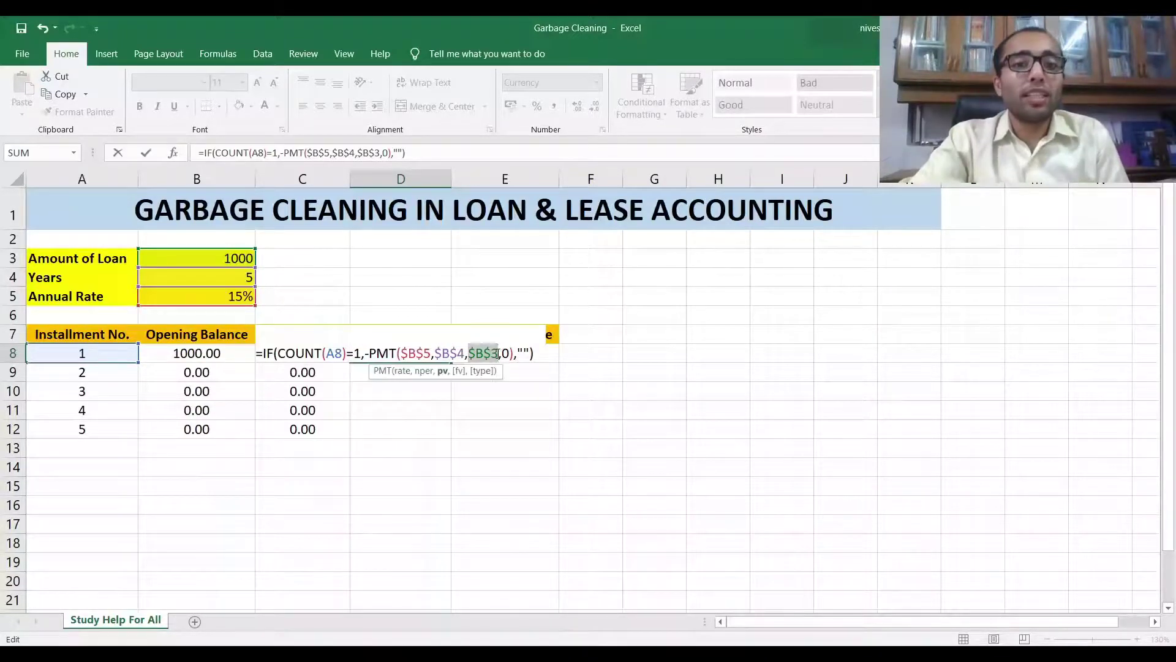
{"action": "left_click", "coordinate": [541, 356]}
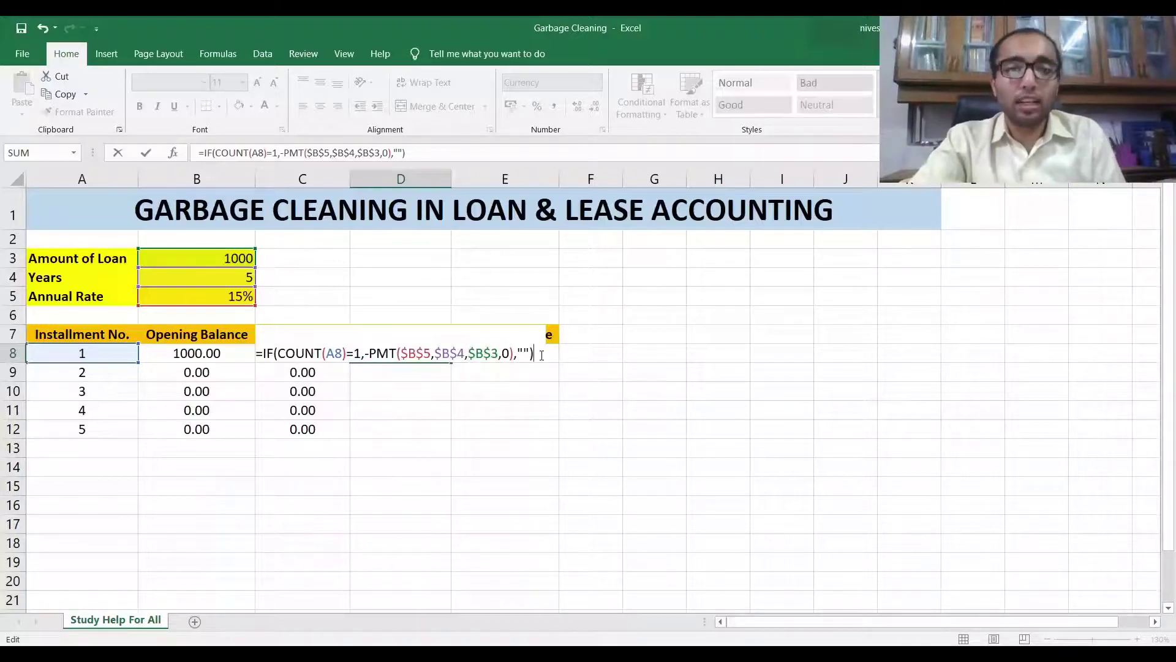
{"action": "key", "text": "Return"}
Copy the installment formula down column D for installments 1–5
{"action": "left_click", "coordinate": [447, 354]}
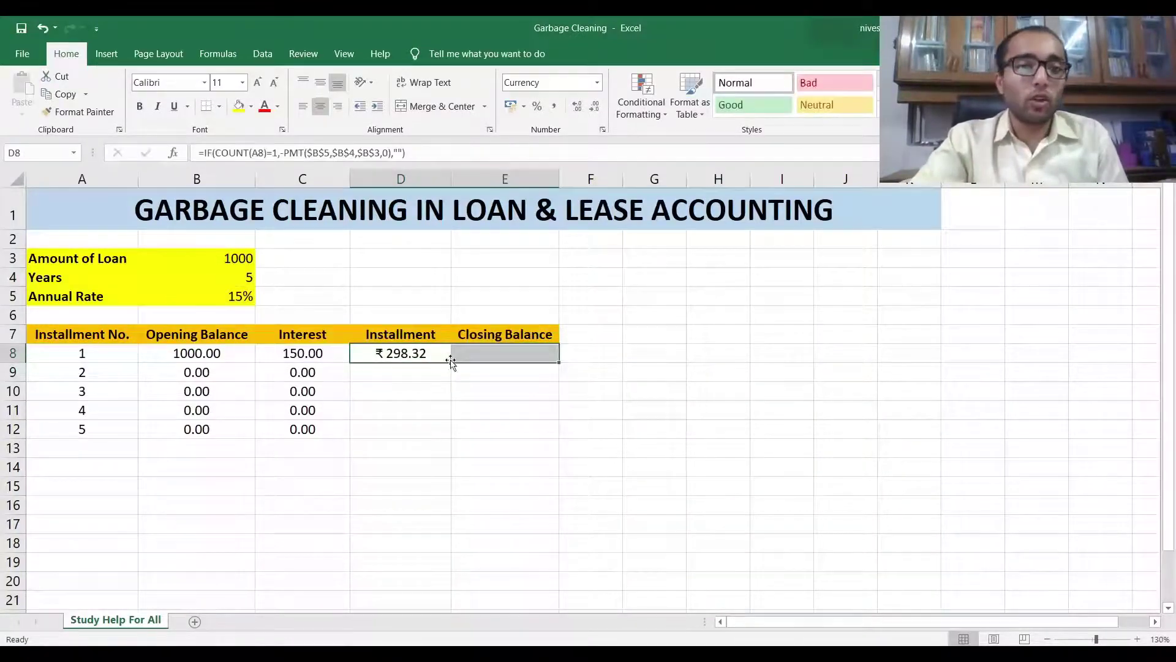
{"action": "left_click_drag", "start_coordinate": [450, 363], "coordinate": [452, 567]}
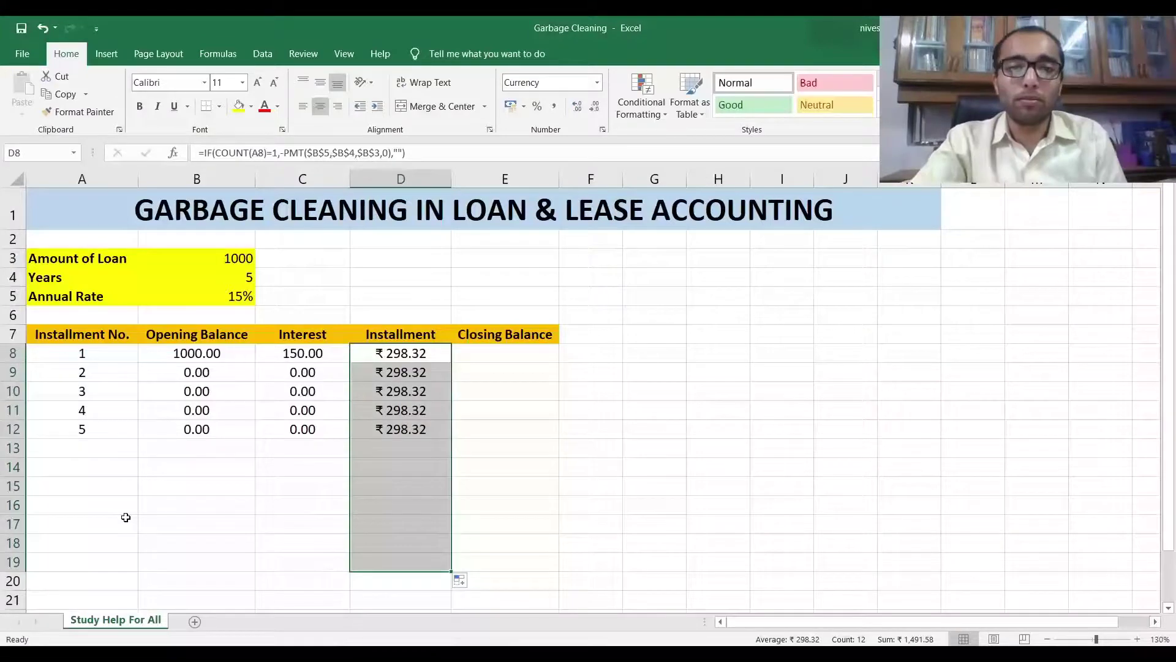
{"action": "left_click", "coordinate": [524, 360]}
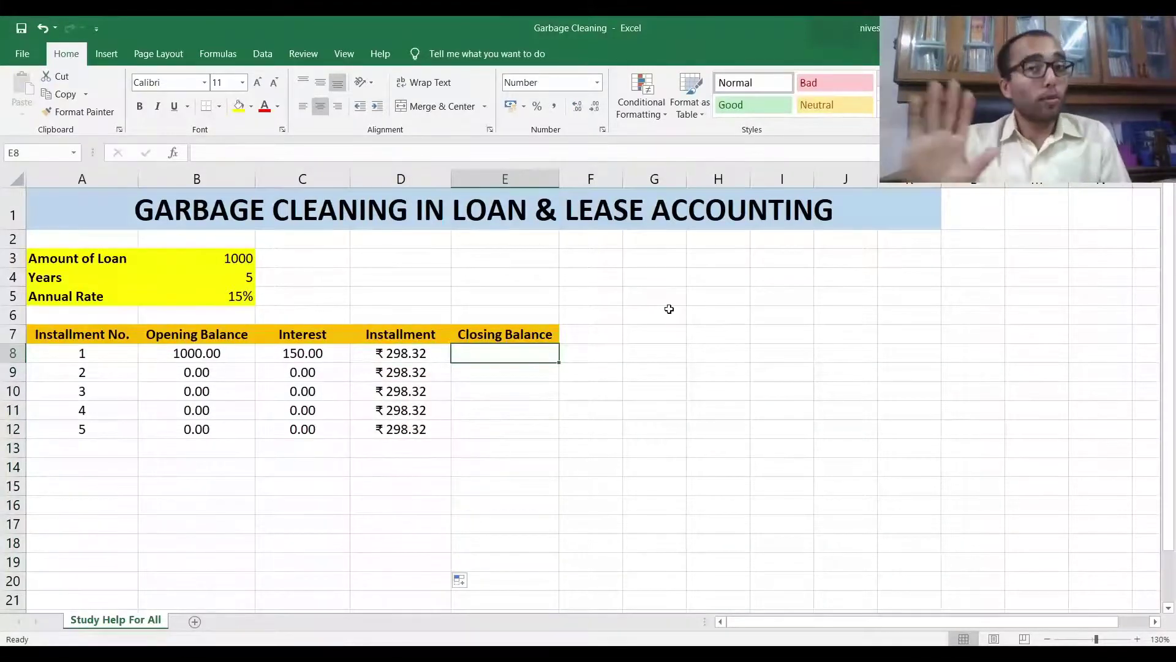
Enter =IF(COUNT(A8)=1,B8+C8-D8,"") in E8, giving a closing balance of 851.68
{"action": "type", "text": "="}
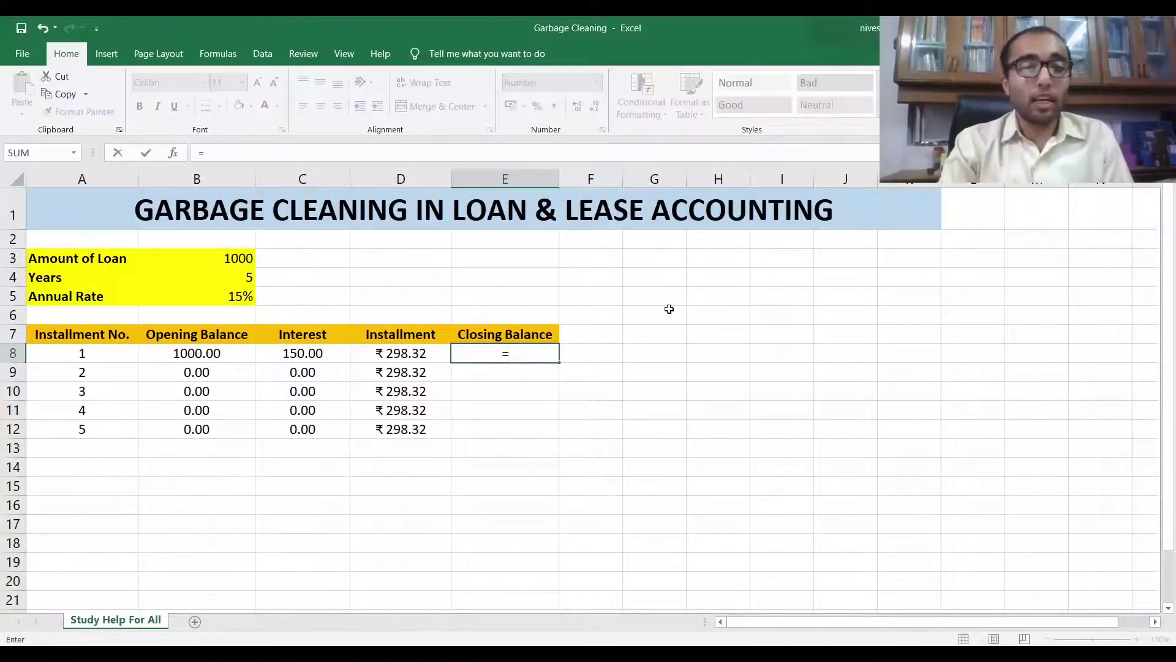
{"action": "type", "text": "IF"}
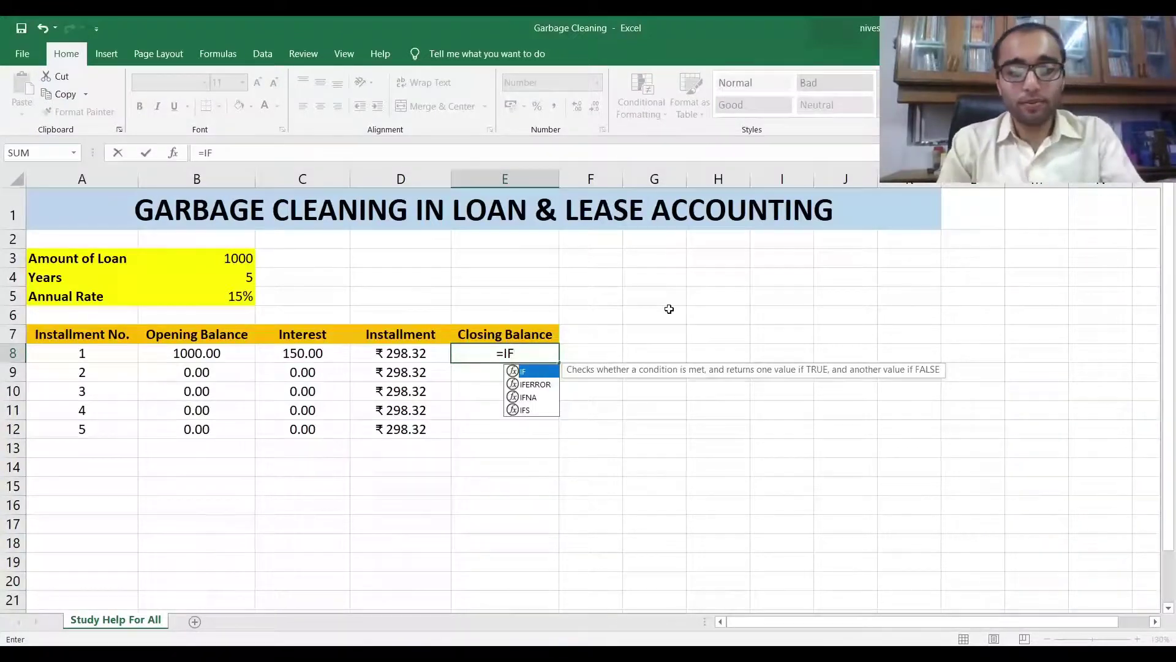
{"action": "type", "text": "(COUNT"}
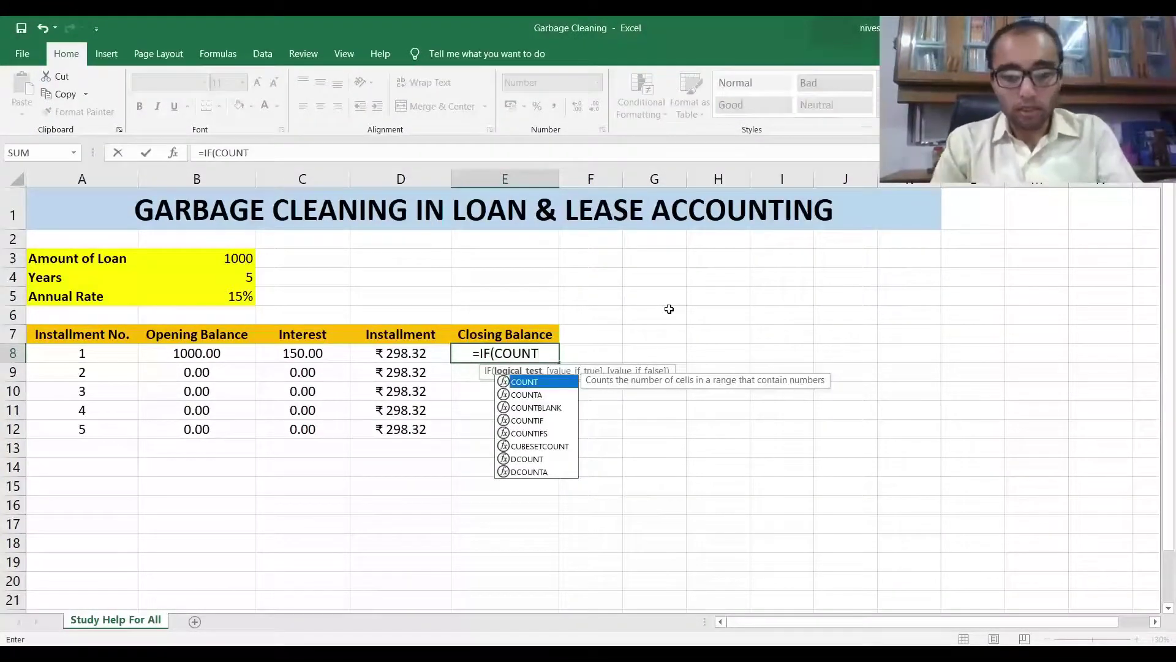
{"action": "type", "text": "("}
{"action": "left_click", "coordinate": [107, 360]}
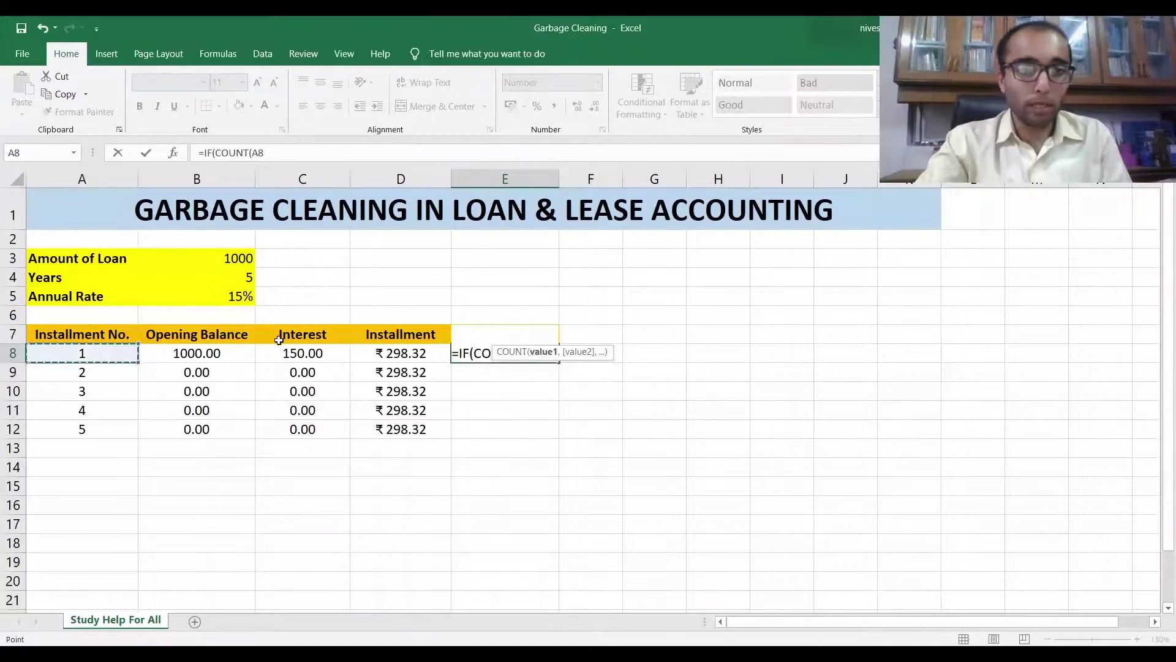
{"action": "type", "text": ")=1,"}
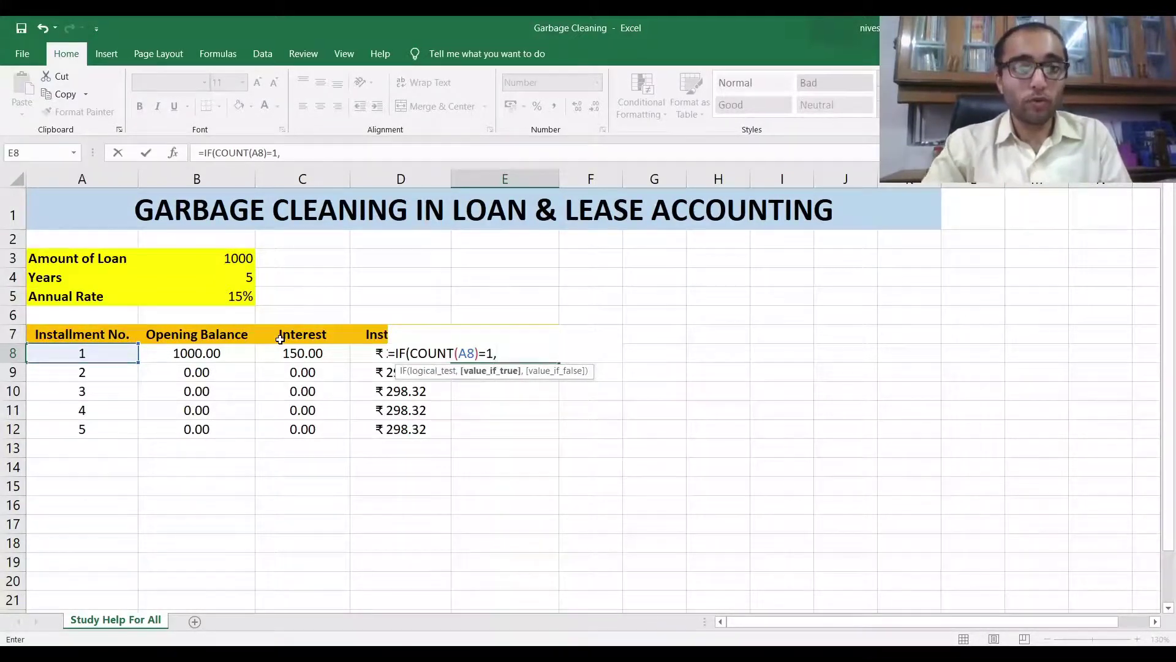
{"action": "left_click", "coordinate": [217, 355]}
{"action": "type", "text": "+"}
{"action": "left_click", "coordinate": [331, 353]}
{"action": "type", "text": "-"}
{"action": "left_click", "coordinate": [375, 352]}
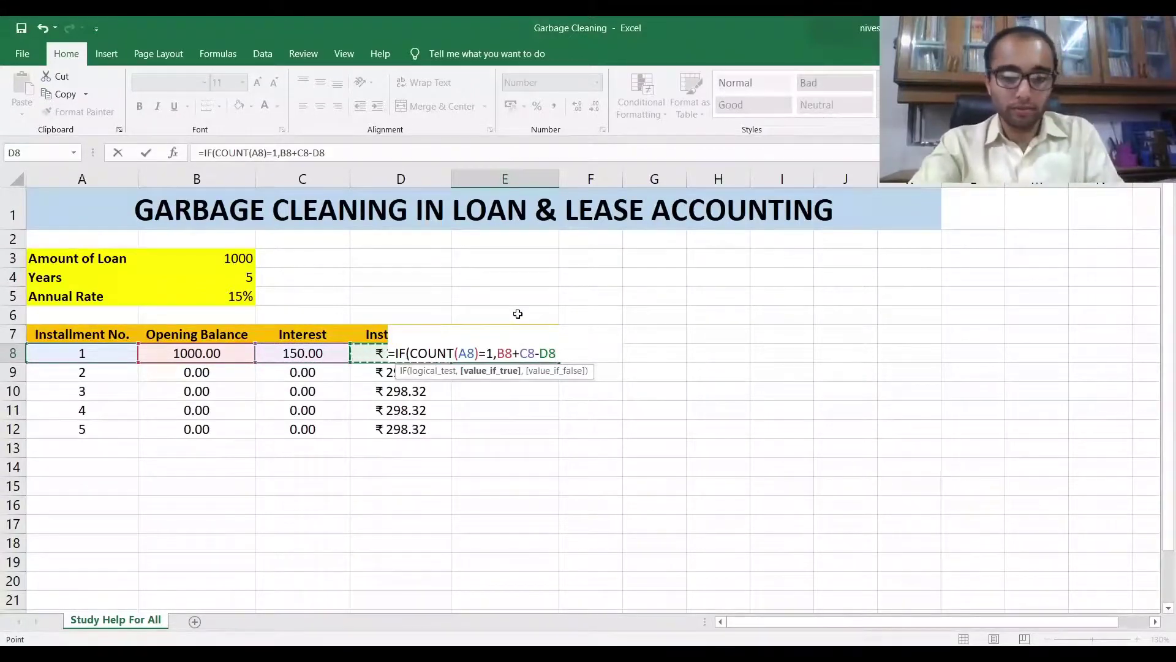
{"action": "type", "text": ","}
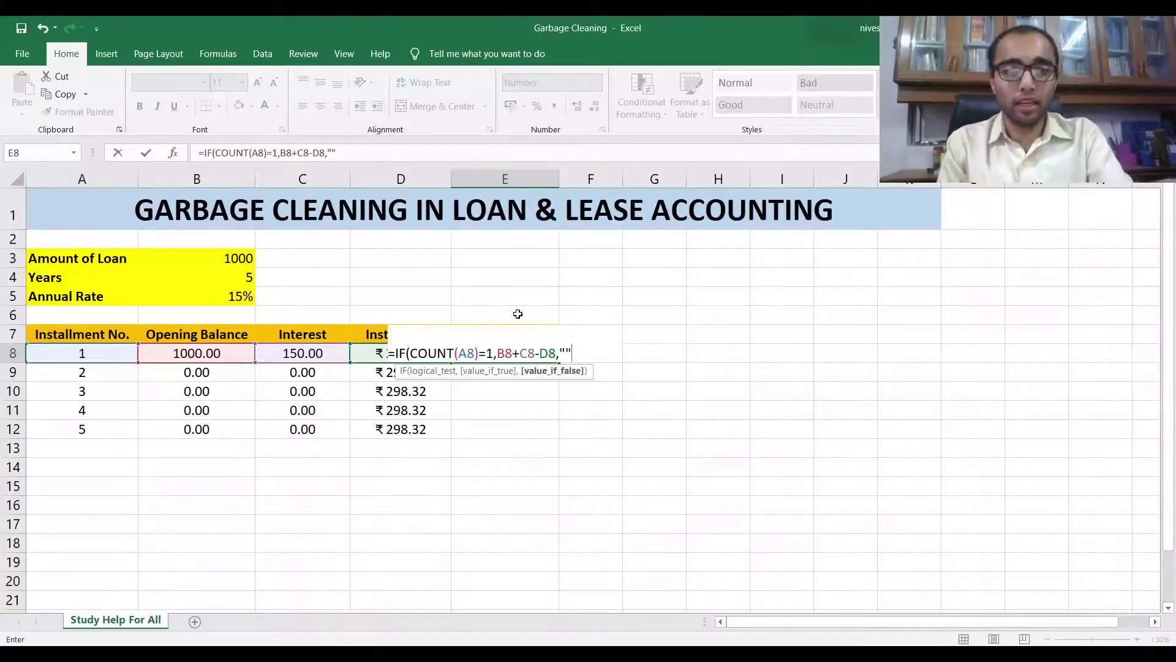
{"action": "type", "text": ")"}
{"action": "key", "text": "Return"}
Copy E8's closing balance formula down column E, reaching 0.00 at installment 5
{"action": "left_click", "coordinate": [532, 343]}
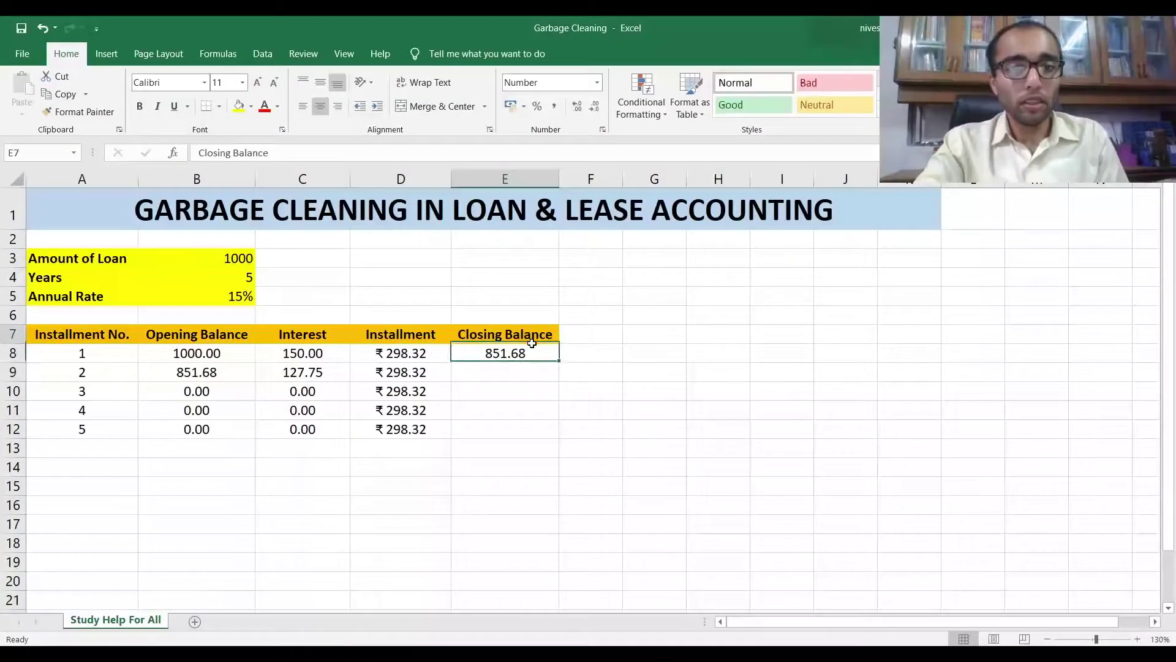
{"action": "left_click", "coordinate": [531, 351]}
{"action": "left_click_drag", "start_coordinate": [558, 361], "coordinate": [558, 568]}
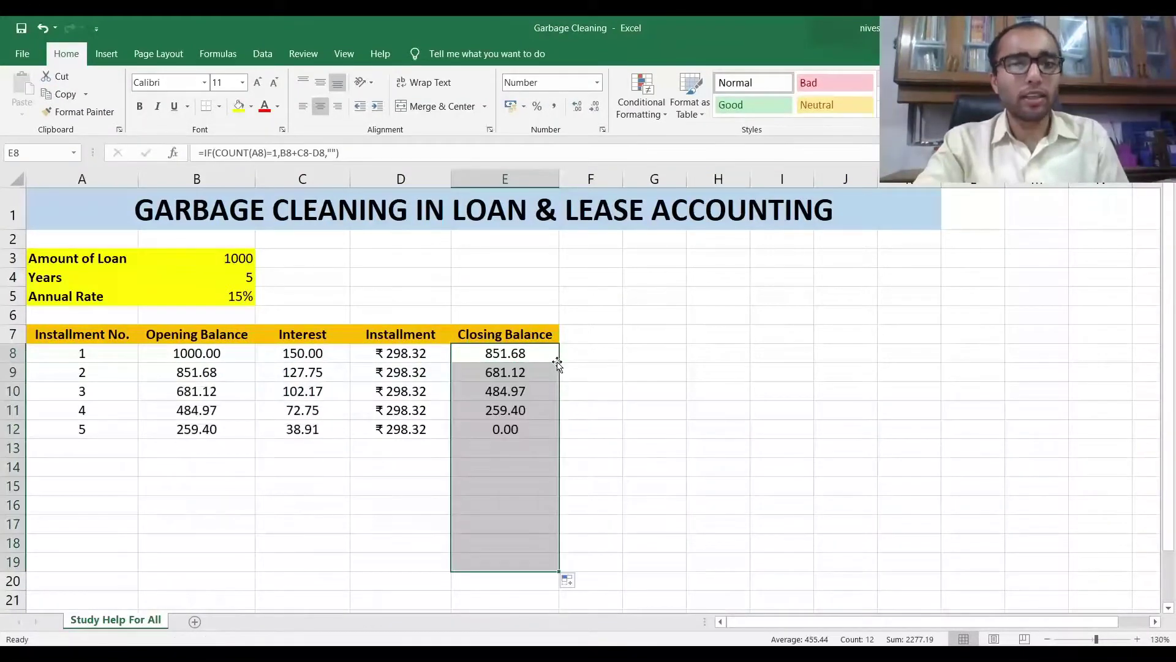
{"action": "left_click", "coordinate": [512, 428]}
{"action": "left_click", "coordinate": [796, 367]}
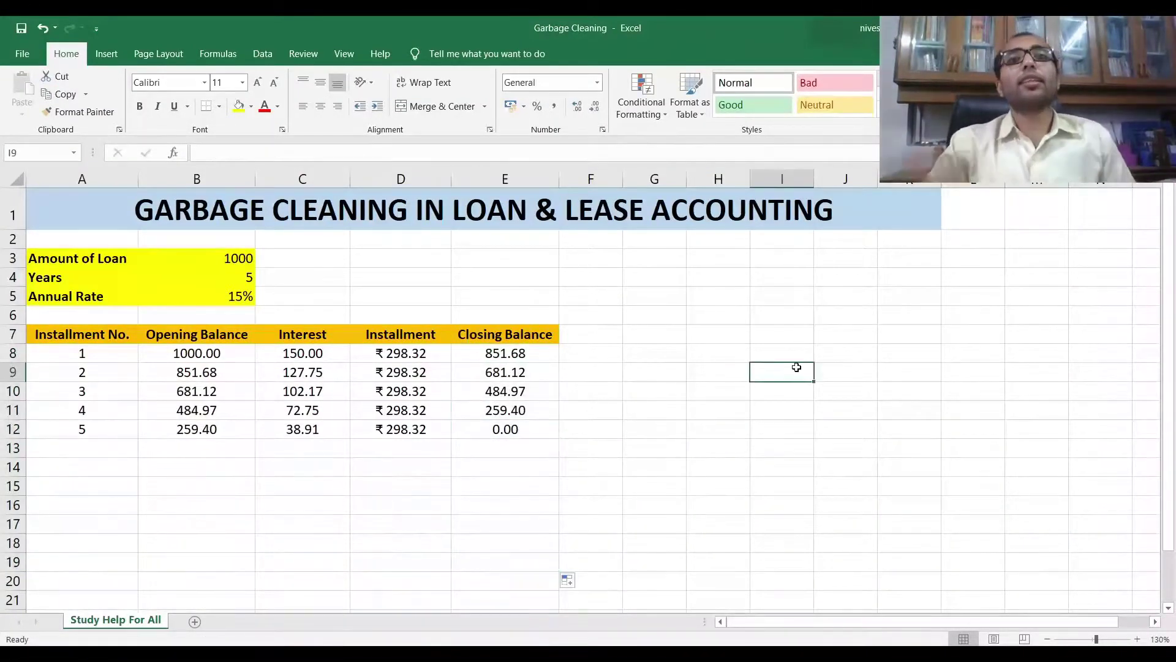